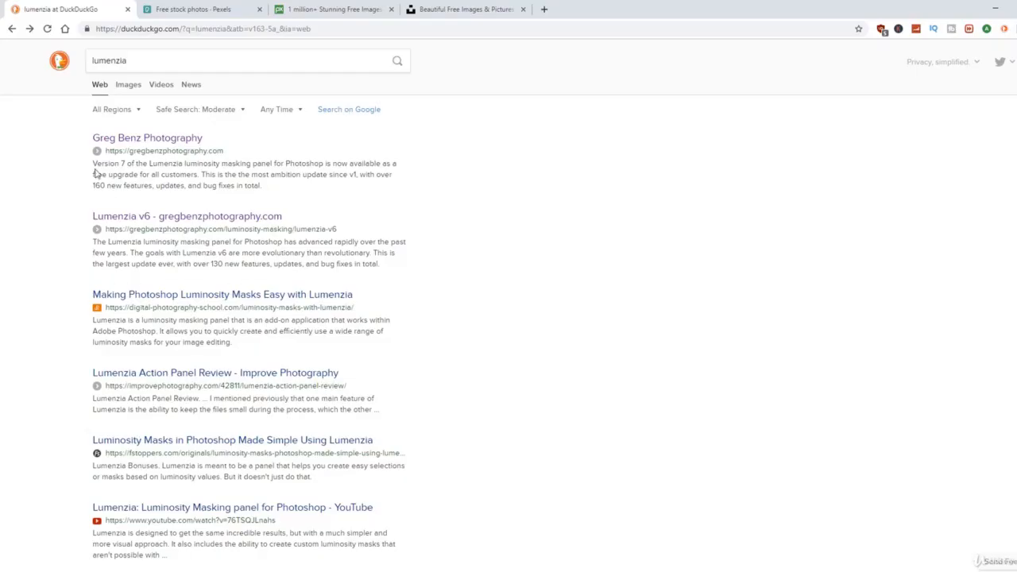
Open the Greg Benz Photography website from the lumenzia search results
drag(139, 58, 4, 168)
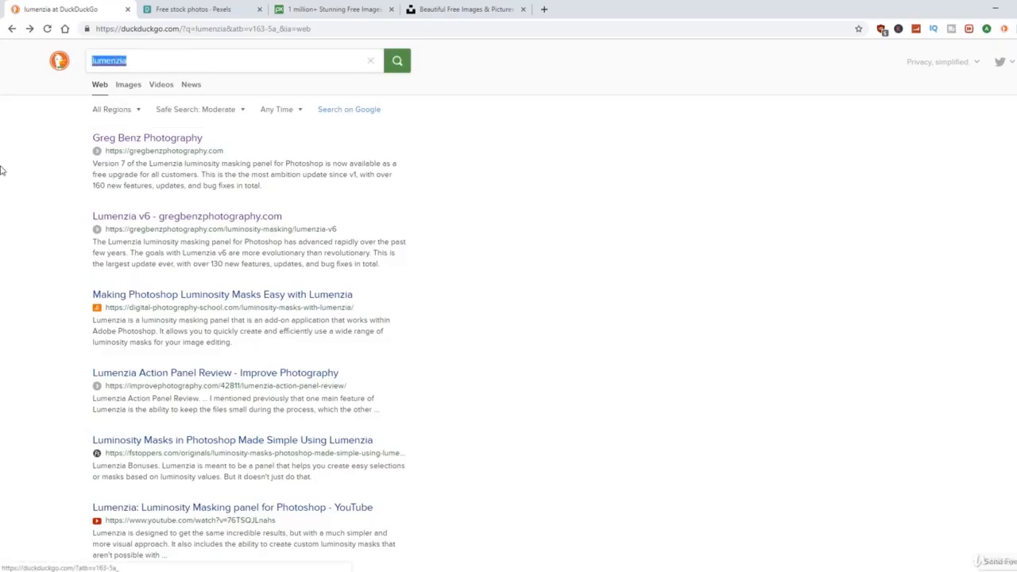
click(4, 168)
click(170, 141)
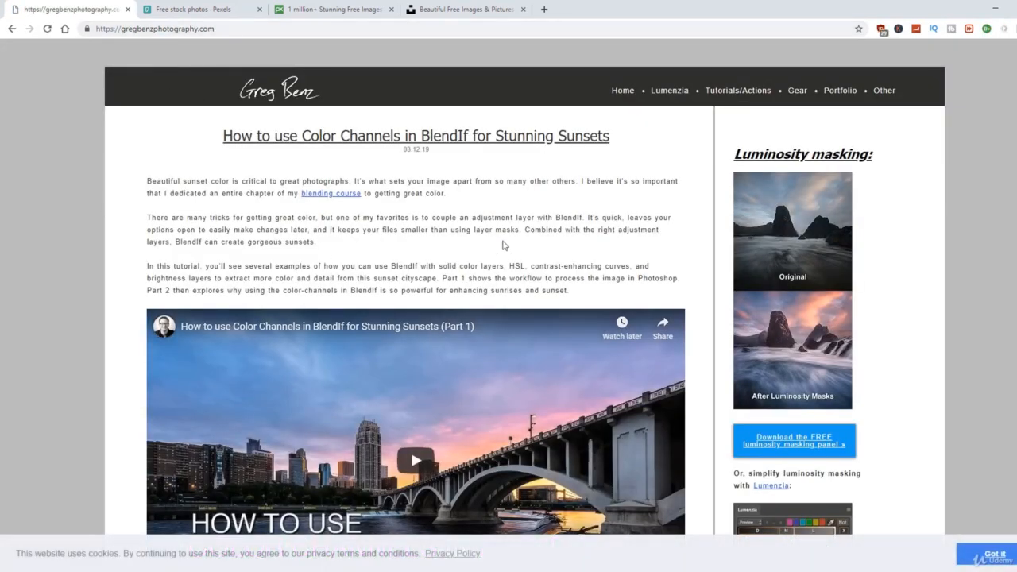
scroll(427, 362, down, 2)
scroll(564, 323, up, 2)
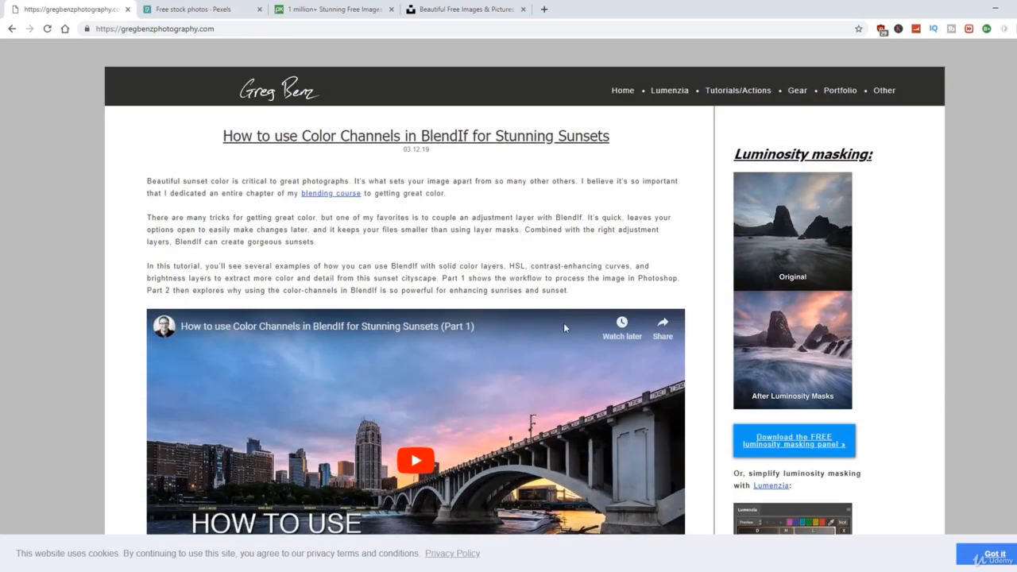
View the Lumenzia product page, close it, and open the download page for the free luminosity masking panel
click(662, 97)
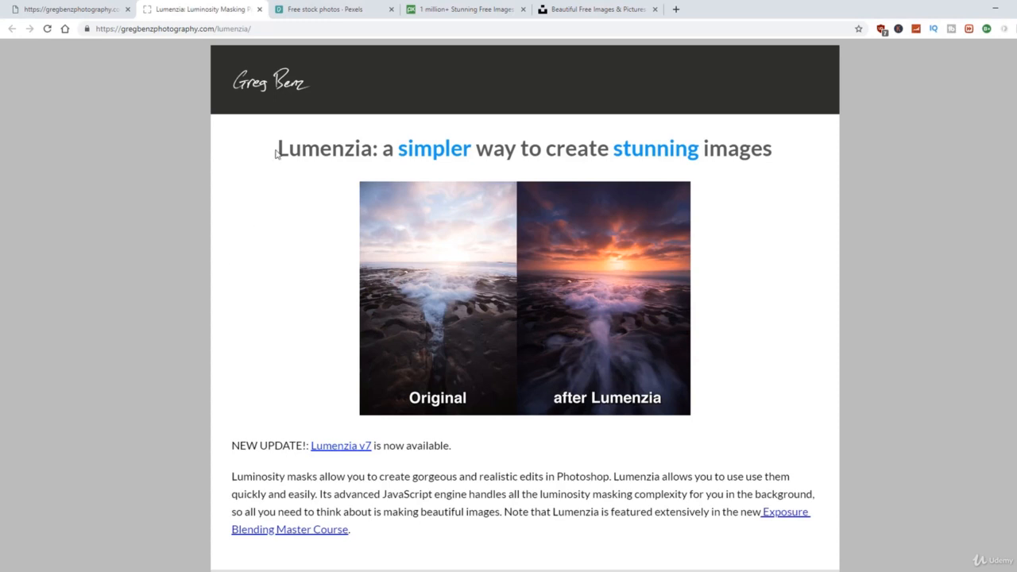
click(254, 12)
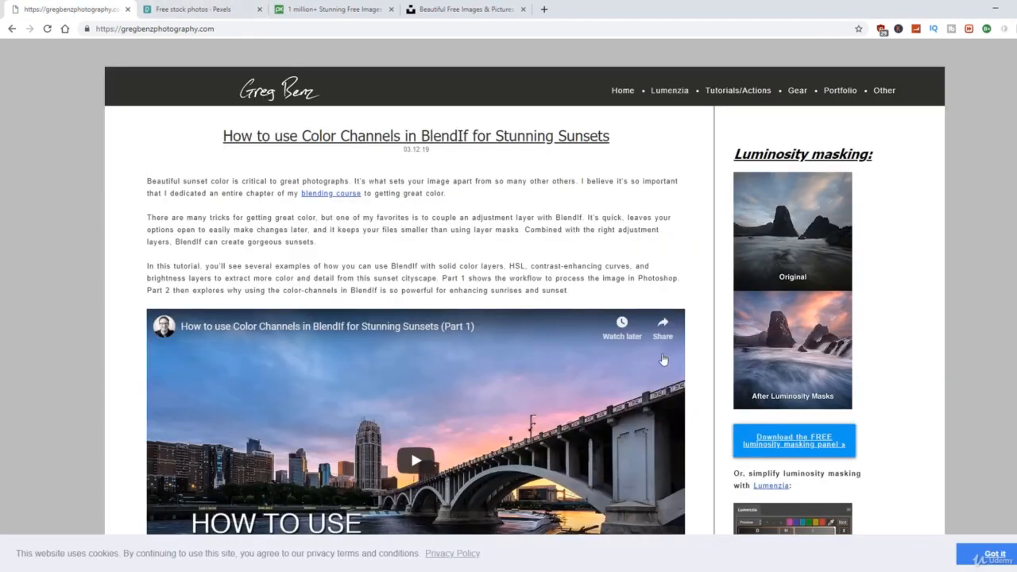
click(791, 452)
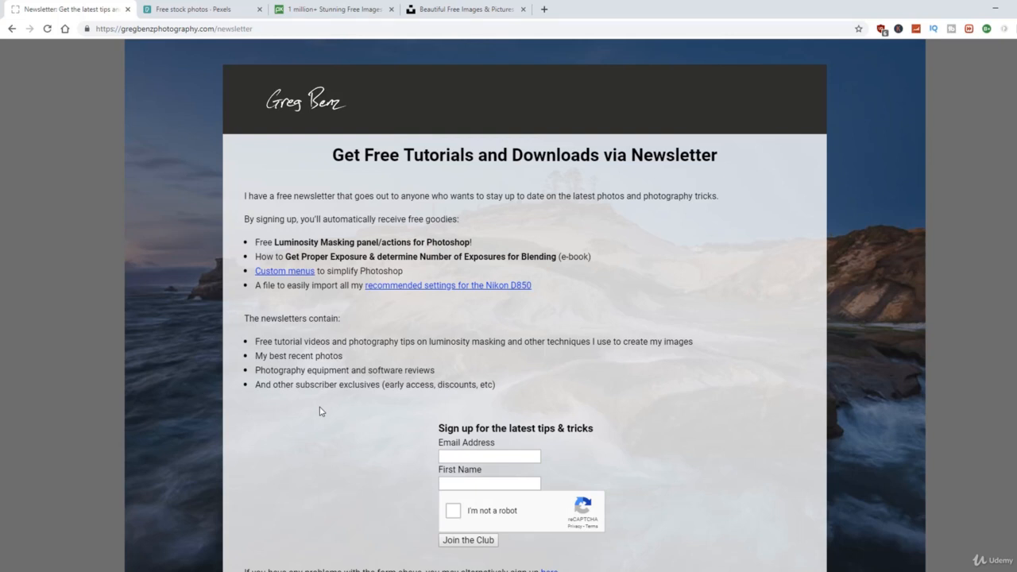
Open the lumenzia folder and examine the free-masks archive, the install and removal scripts, and the installation guide
click(137, 571)
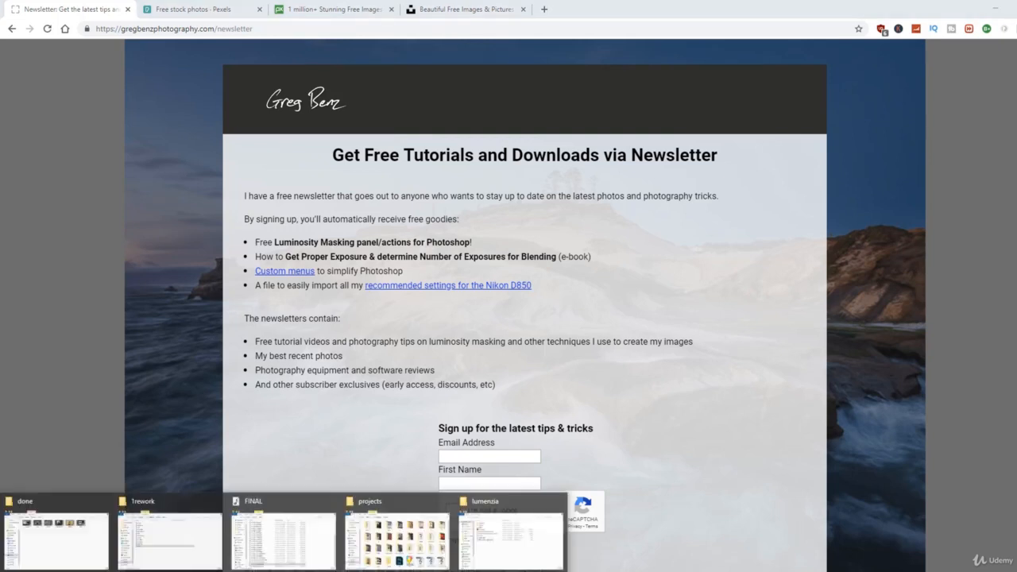
click(507, 528)
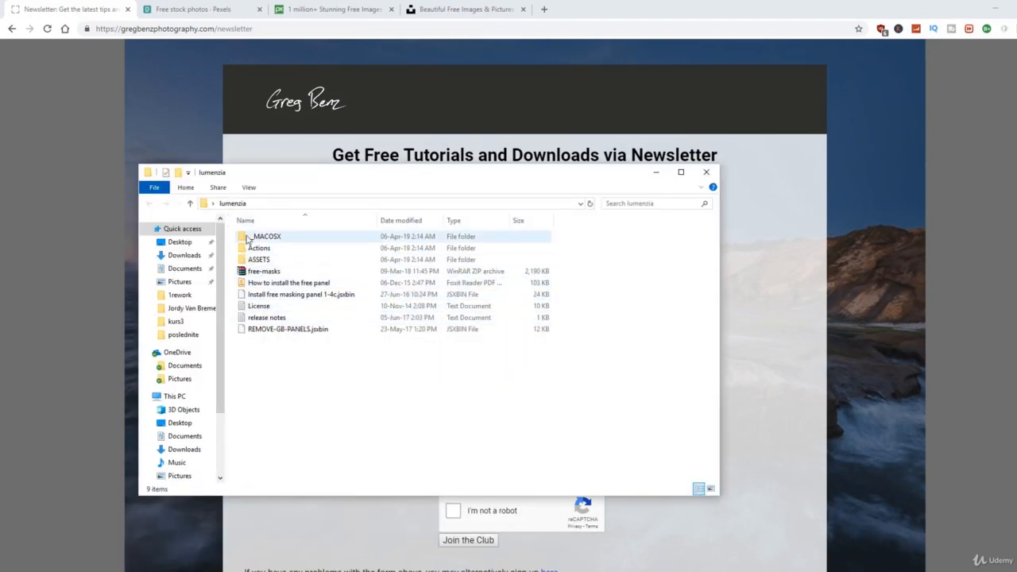
click(270, 272)
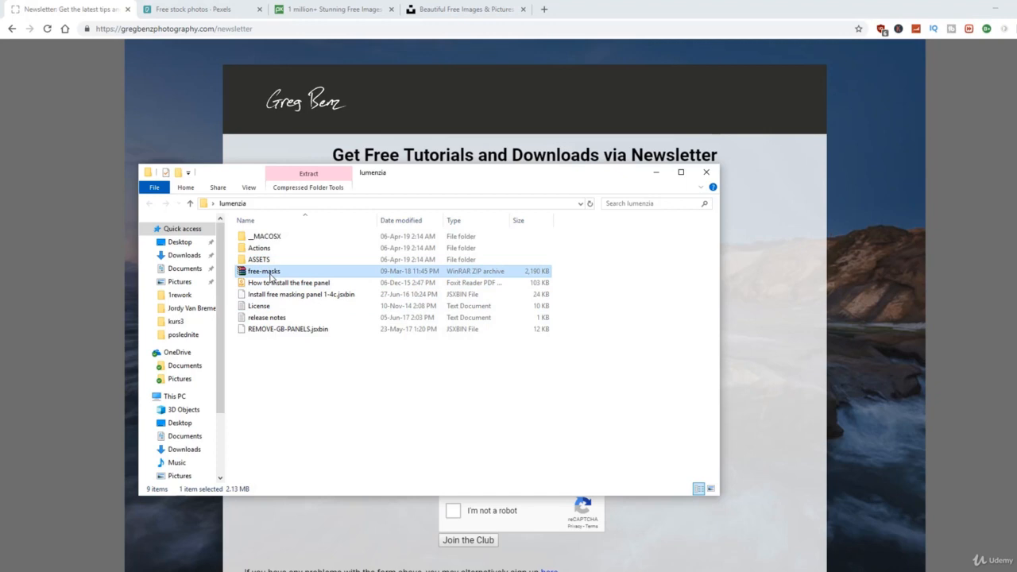
click(280, 297)
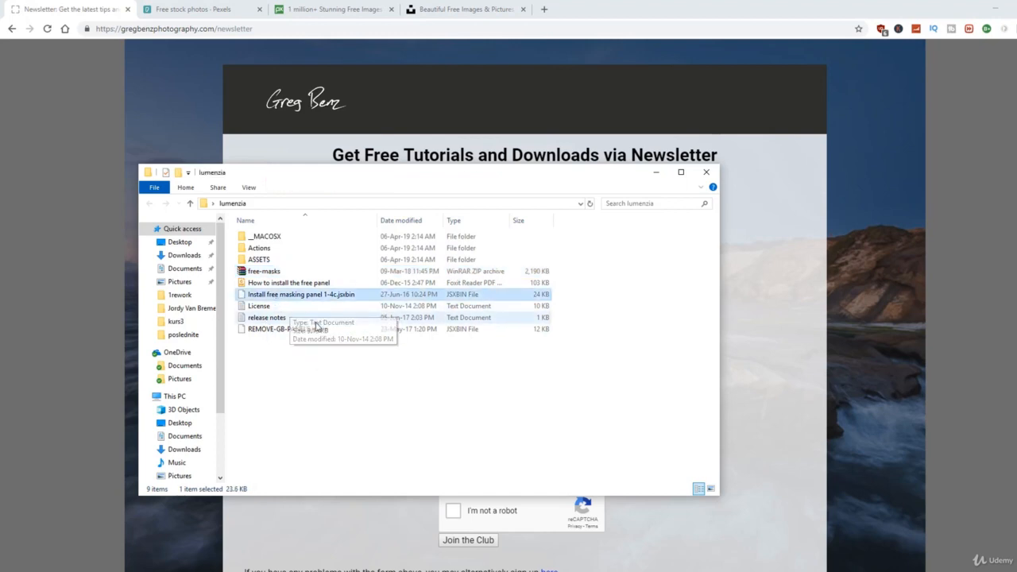
click(292, 337)
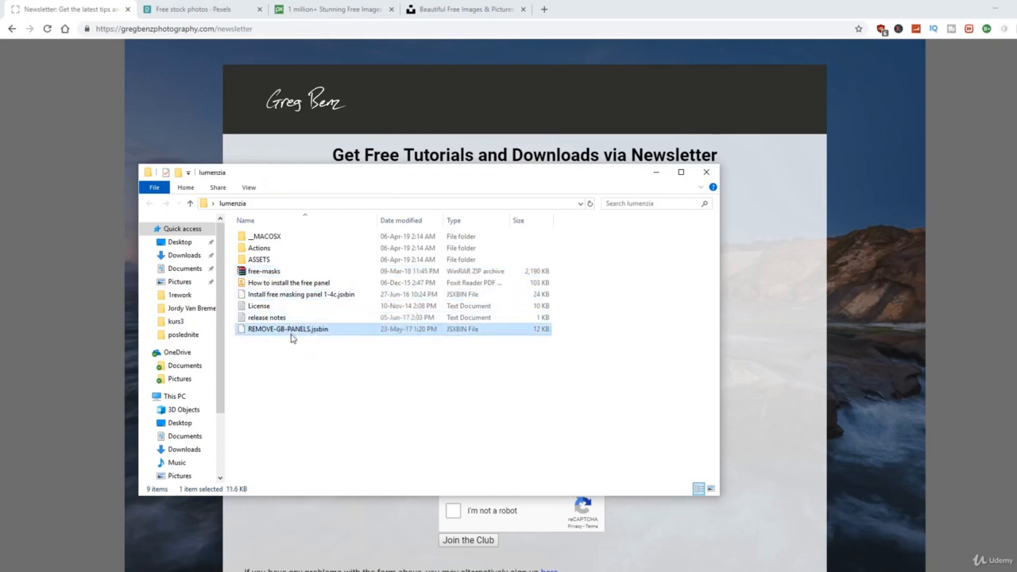
click(267, 286)
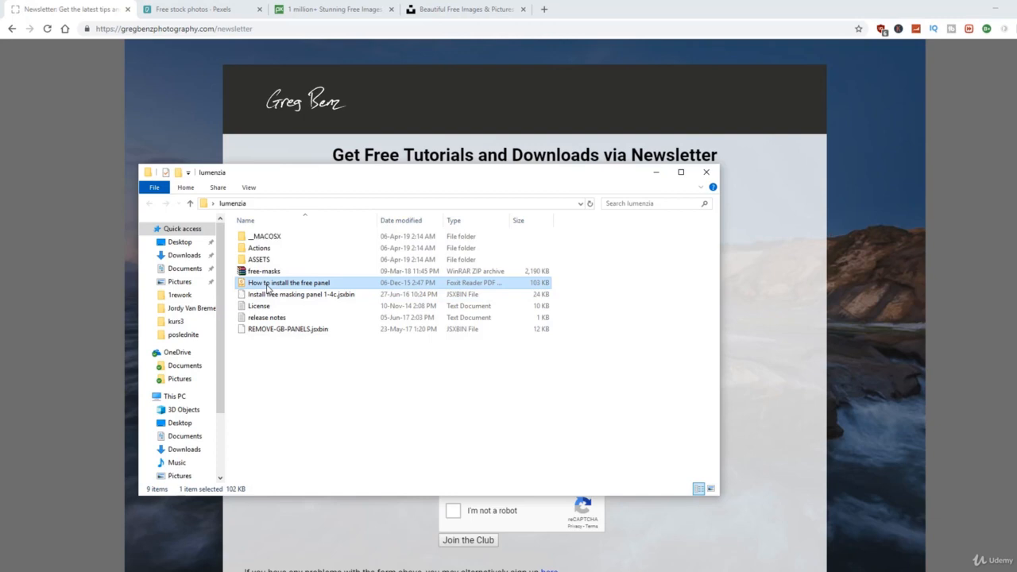
click(296, 385)
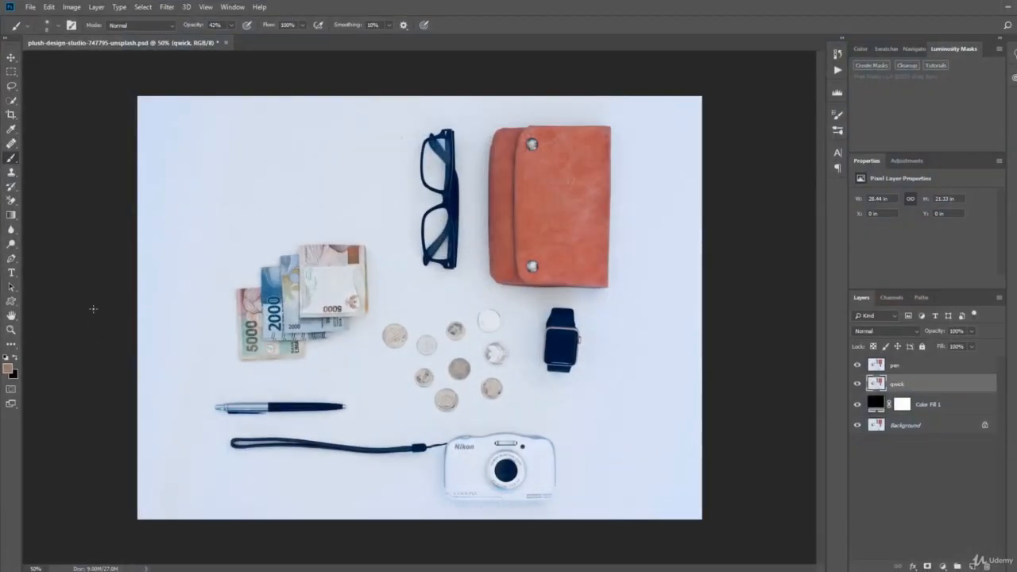
In Photoshop, browse for the script Install free masking panel 1-4c.jsxbin in the Desktop's lumenzia folder, and cancel loading it
click(30, 7)
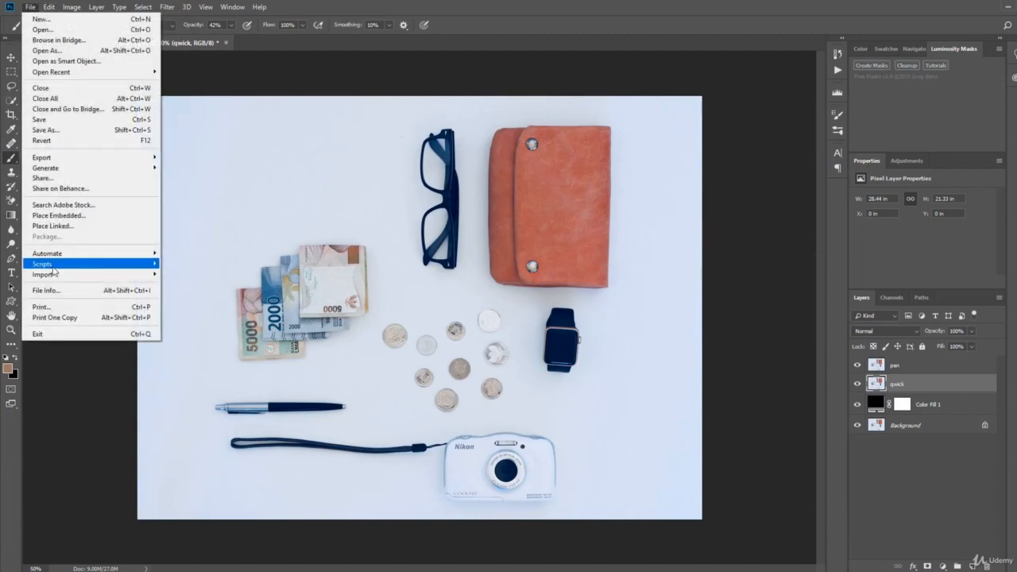
mouse_move(52, 265)
click(189, 378)
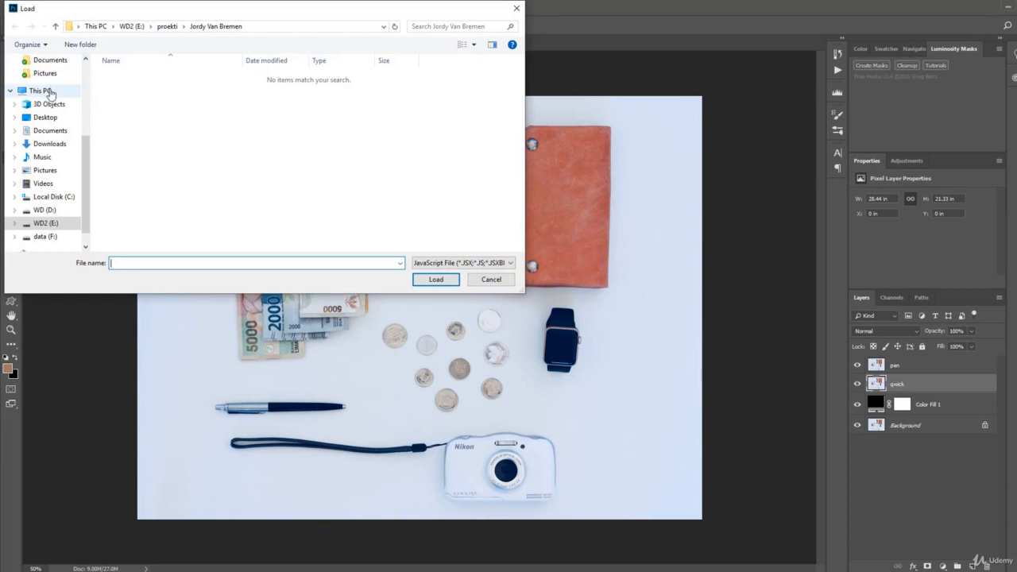
click(45, 118)
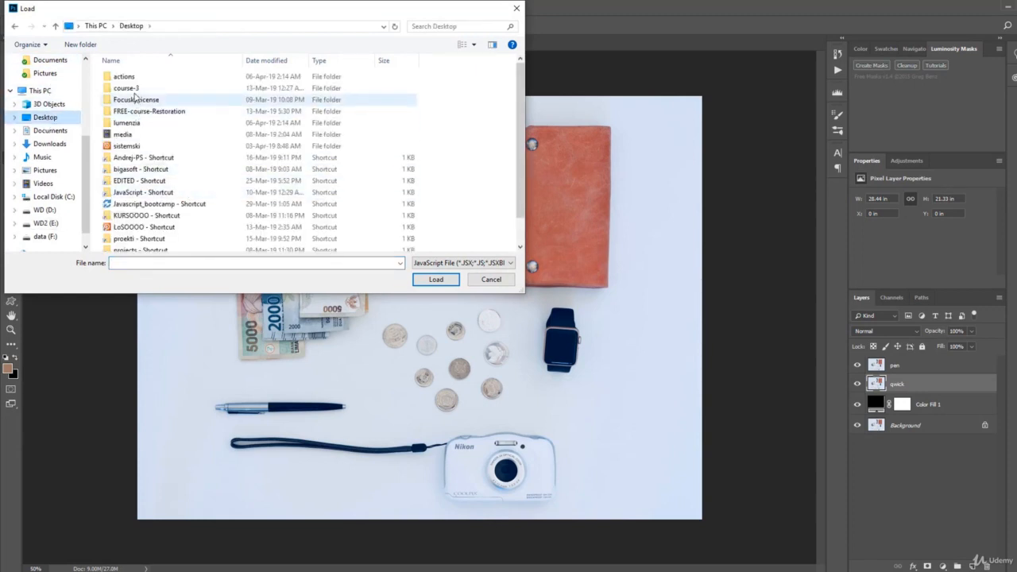
double_click(127, 124)
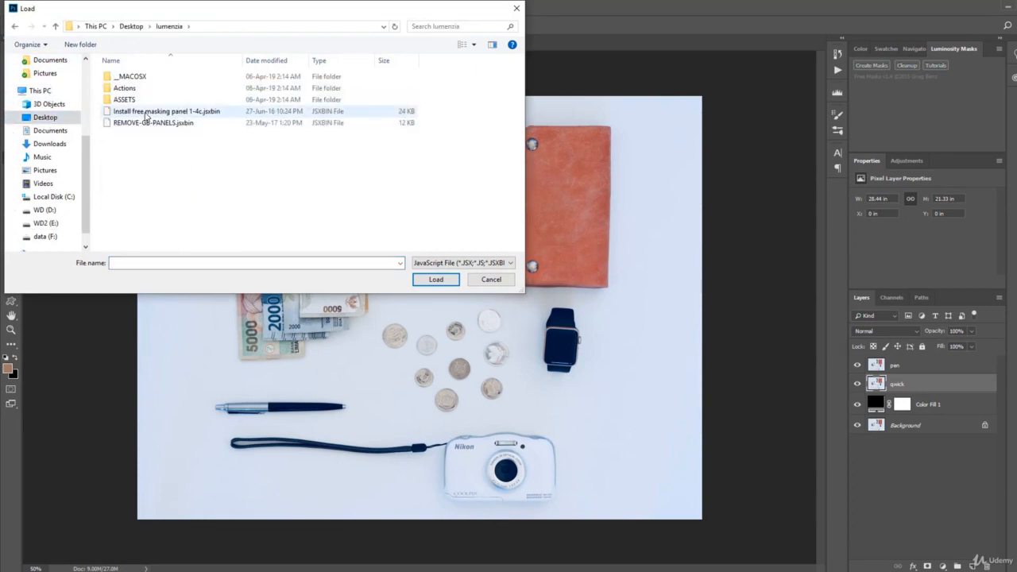
click(148, 112)
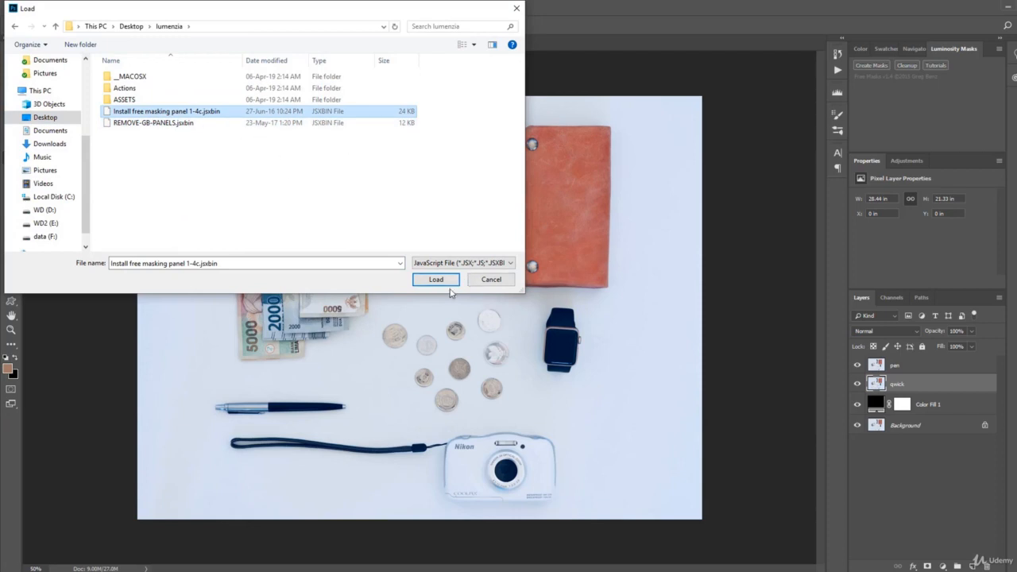
click(489, 280)
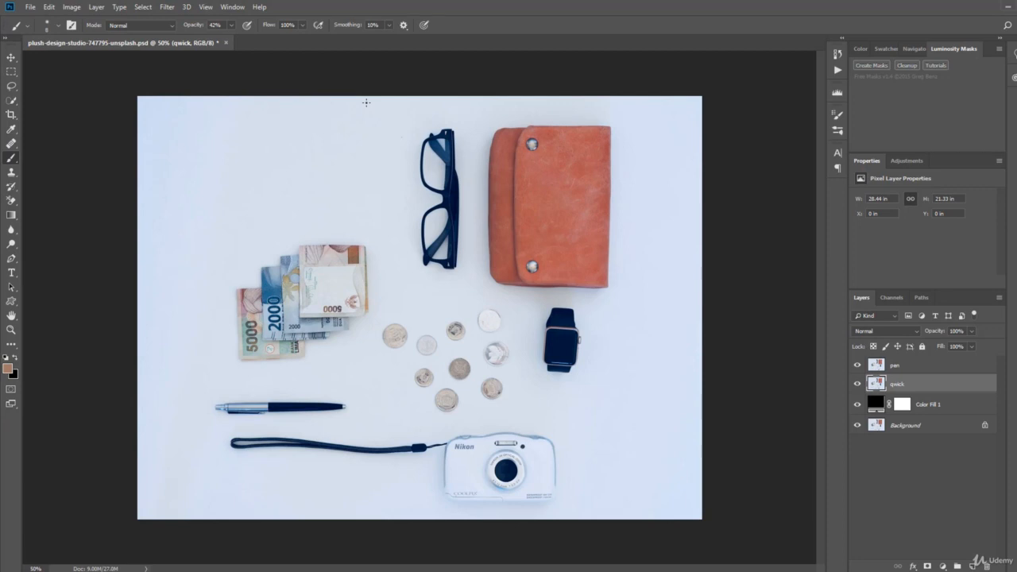
Show the Luminosity Masks extension and look at its mask creation, cleanup and tutorial commands
click(233, 7)
mouse_move(342, 57)
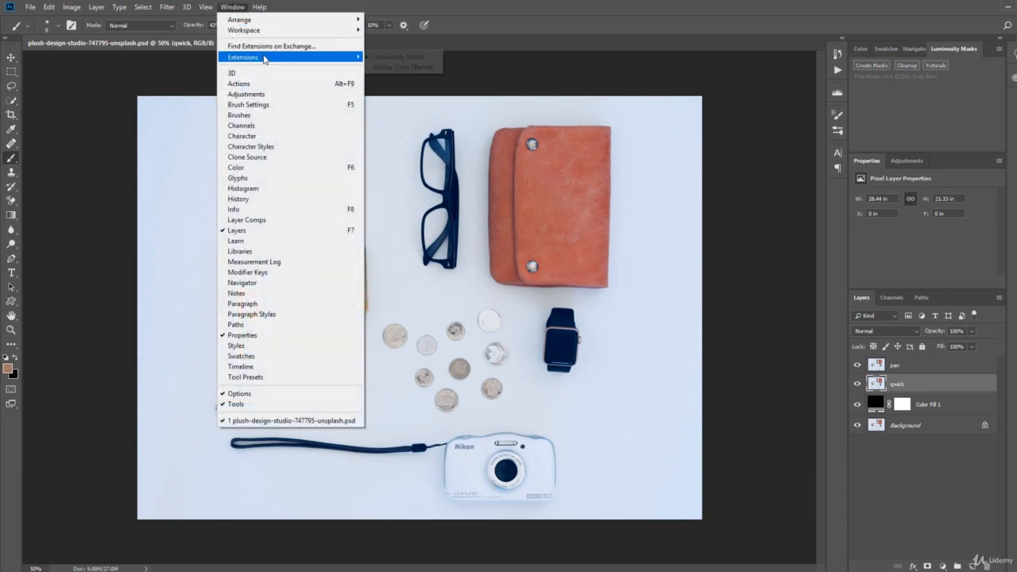
click(380, 60)
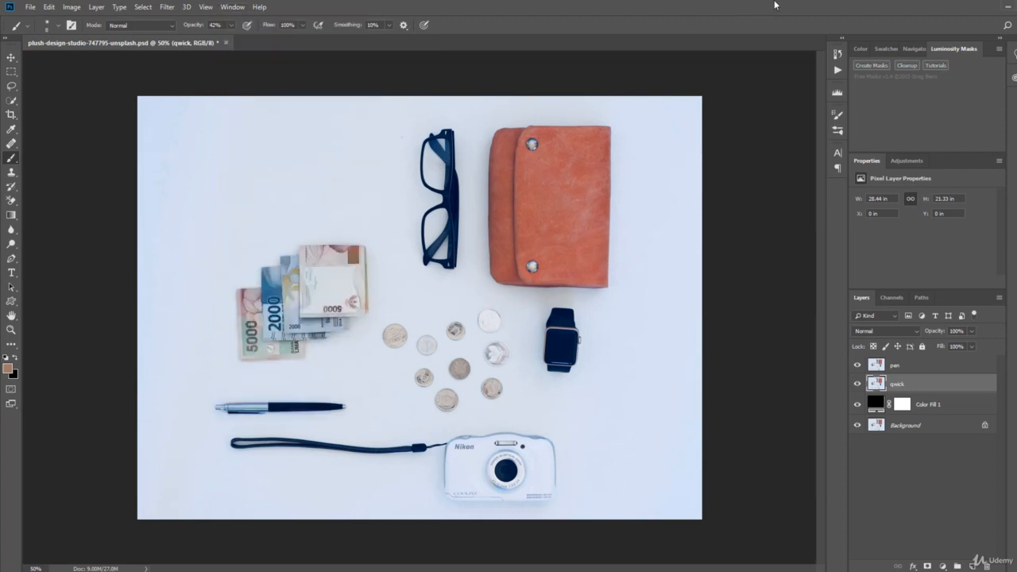
drag(899, 69, 970, 53)
Display the recorded actions and collapse the my-actions set
click(837, 71)
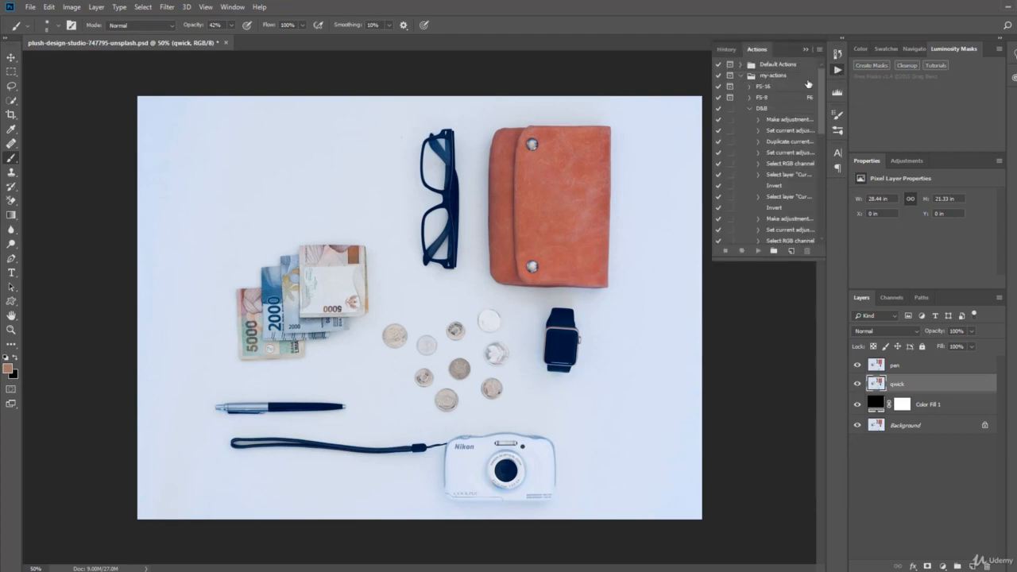
click(232, 6)
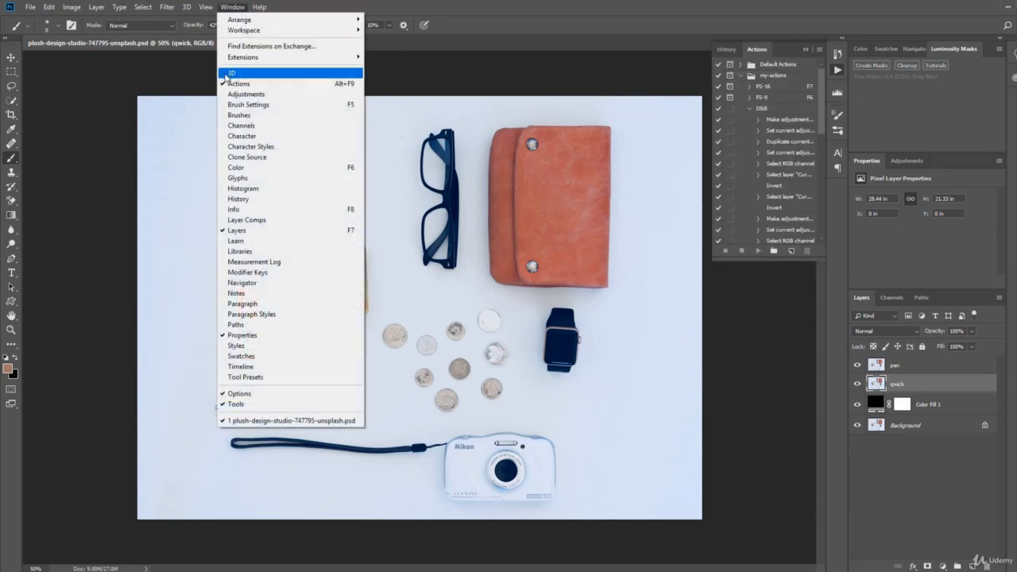
click(595, 5)
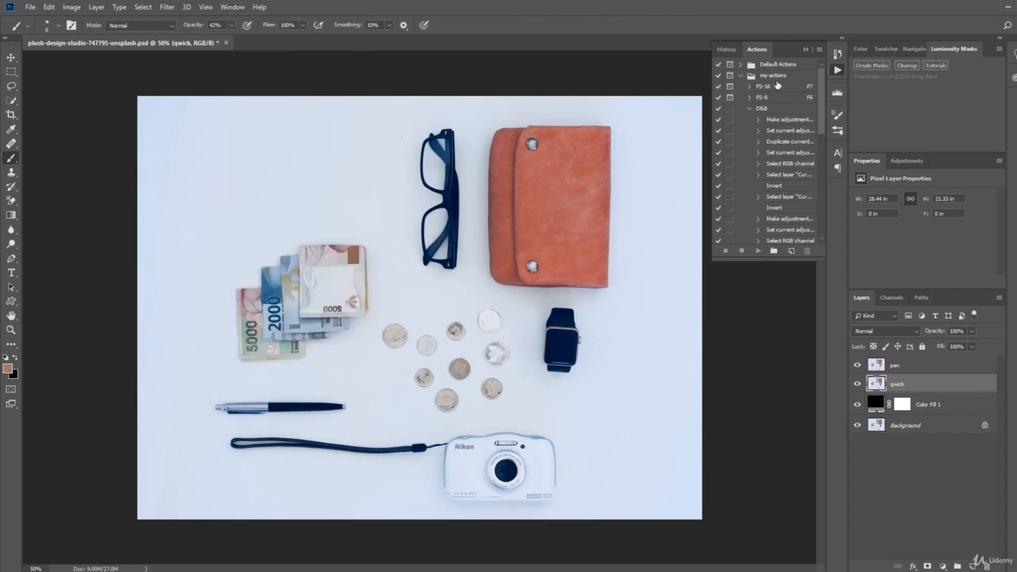
click(742, 76)
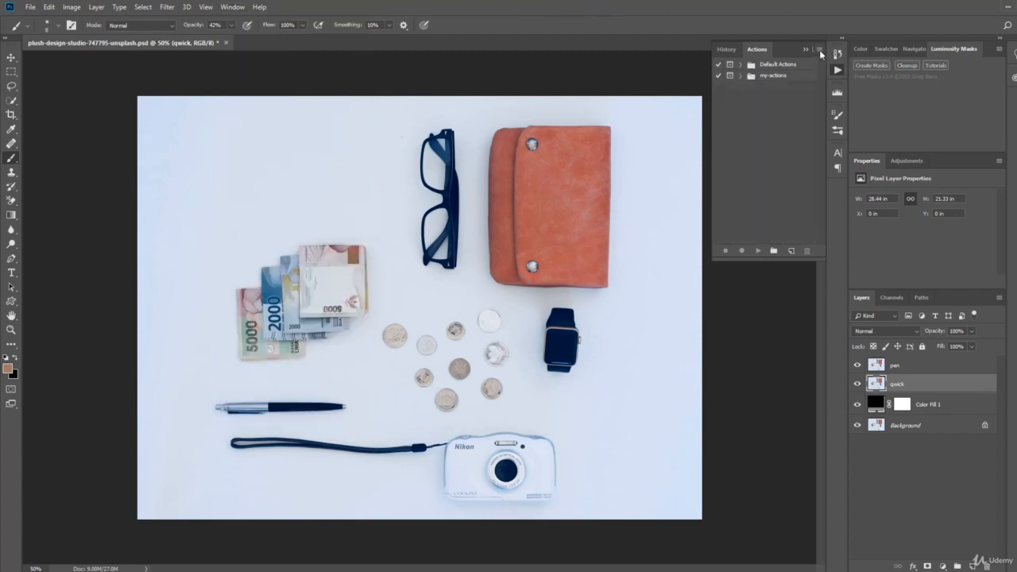
Load the Luminosity Masking actions file from the actions folder and check the actions in its set
click(819, 50)
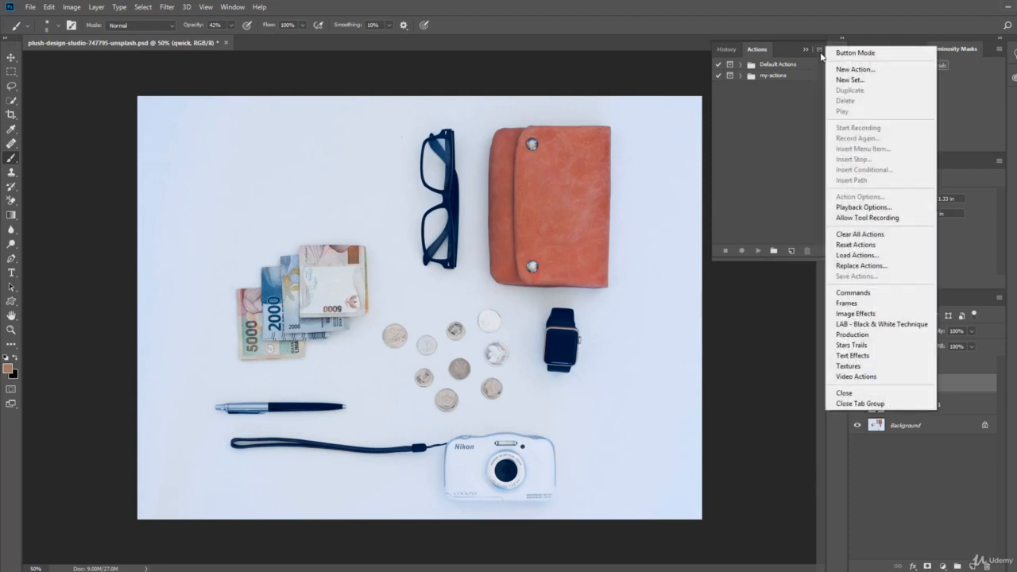
click(857, 255)
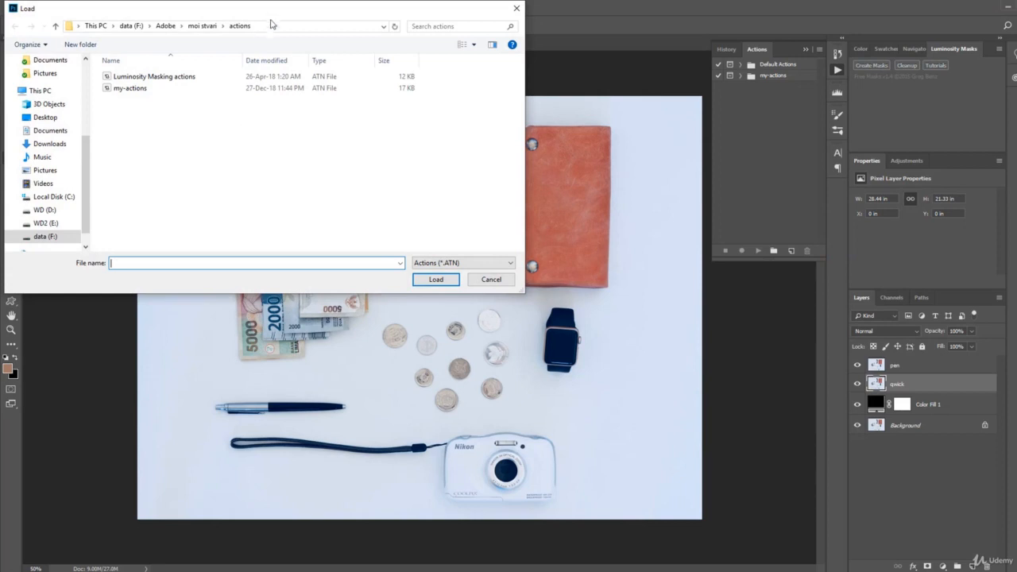
drag(272, 8, 345, 127)
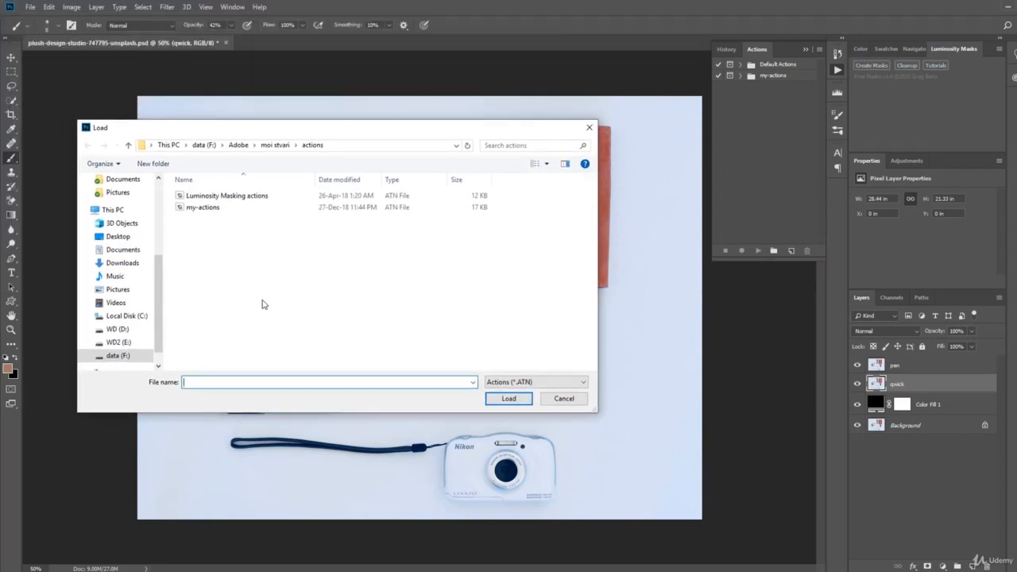
click(203, 209)
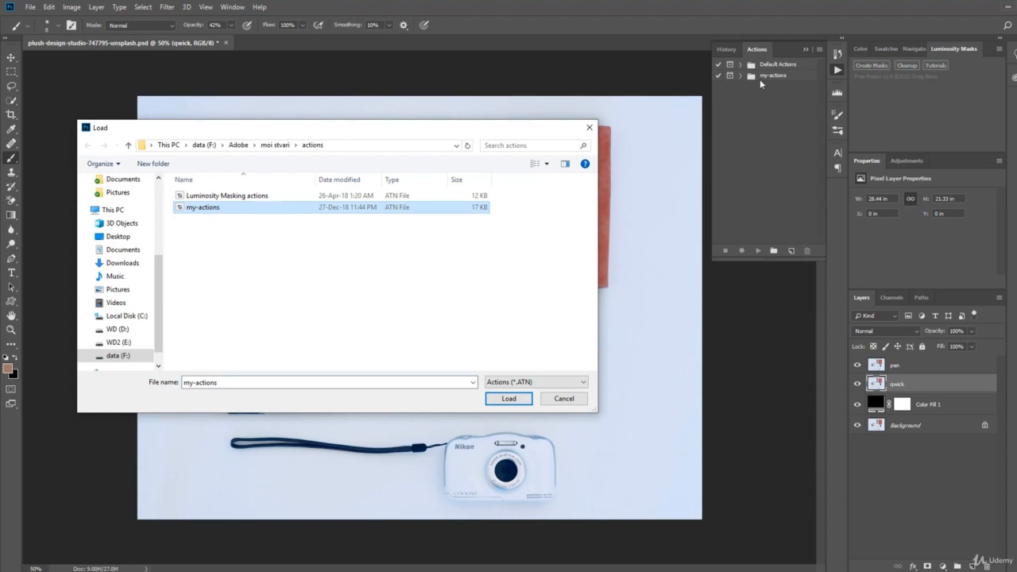
click(233, 198)
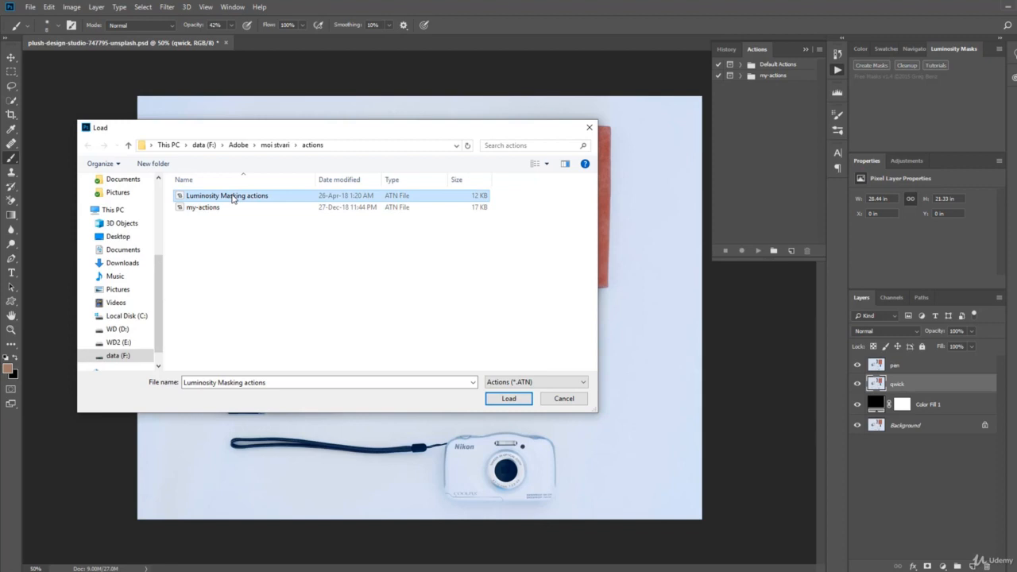
click(512, 399)
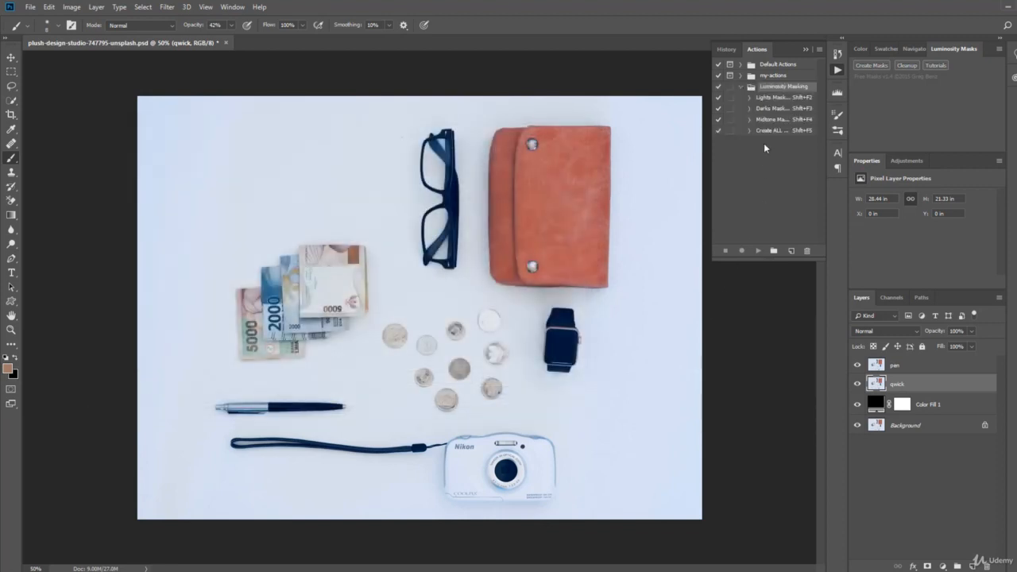
click(741, 87)
click(740, 87)
Create the luminosity masks with the Luminosity Masks extension and review the Lights, Darks and Midtones channels
click(898, 299)
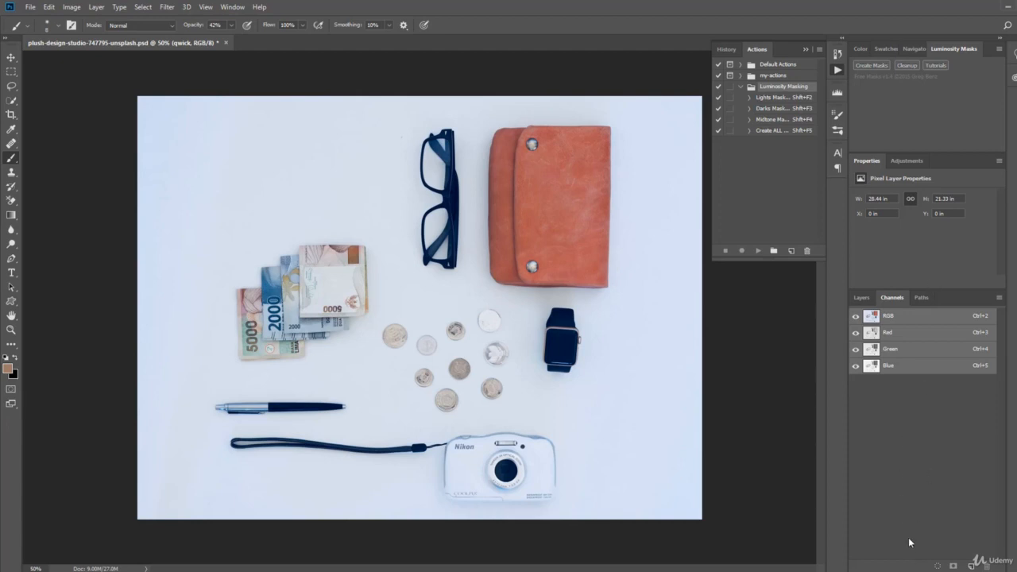
click(869, 65)
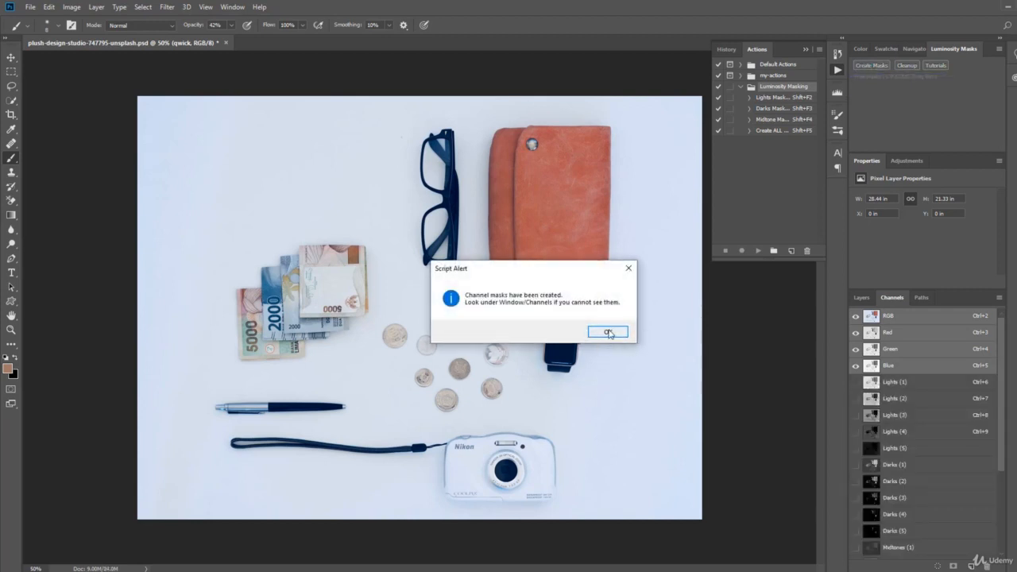
click(606, 334)
scroll(916, 439, down, 5)
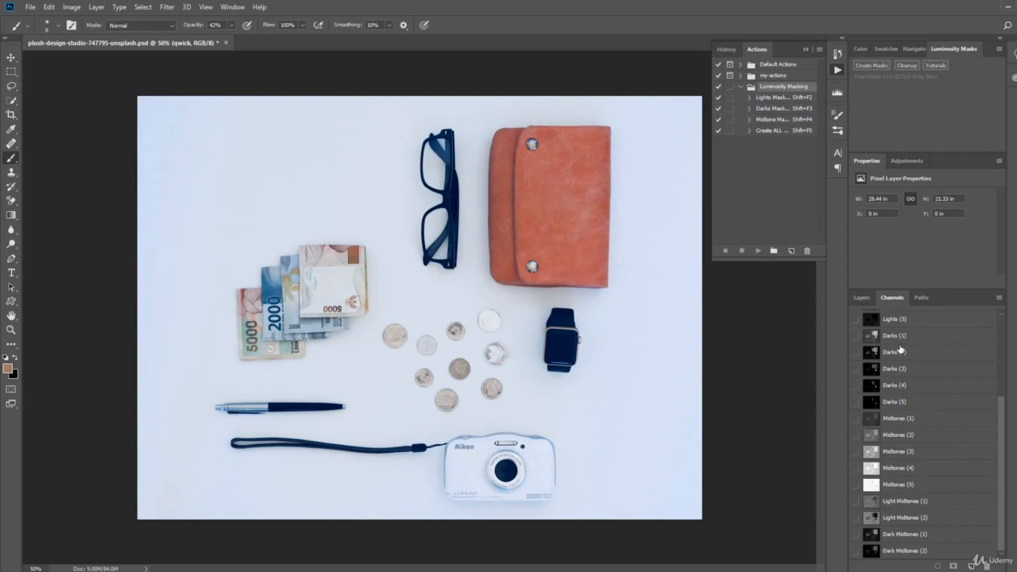
scroll(898, 358, up, 3)
scroll(893, 366, up, 3)
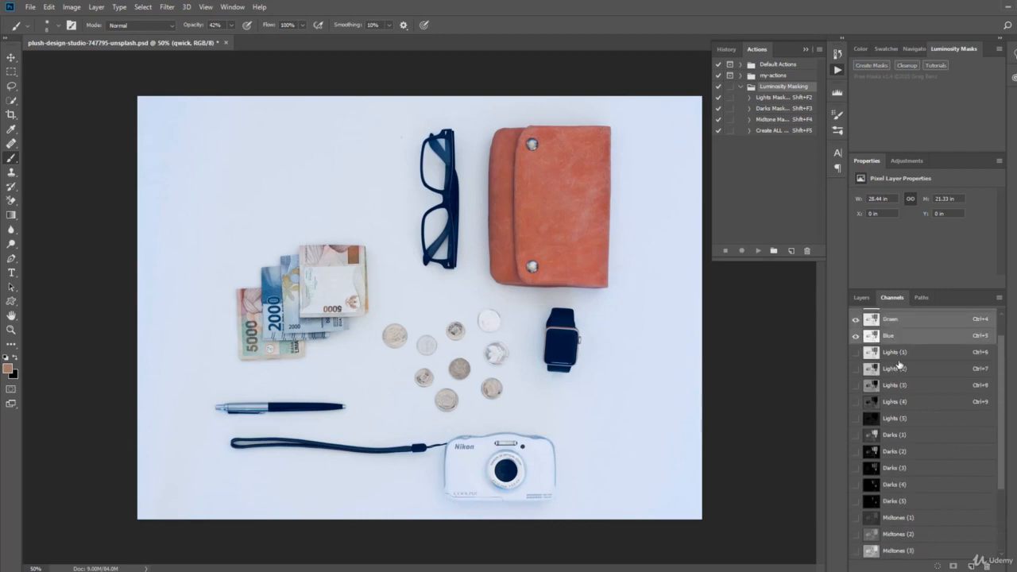
Preview the Lights (1) to Lights (5) luminosity mask channels individually and compare their tonal ranges
click(897, 354)
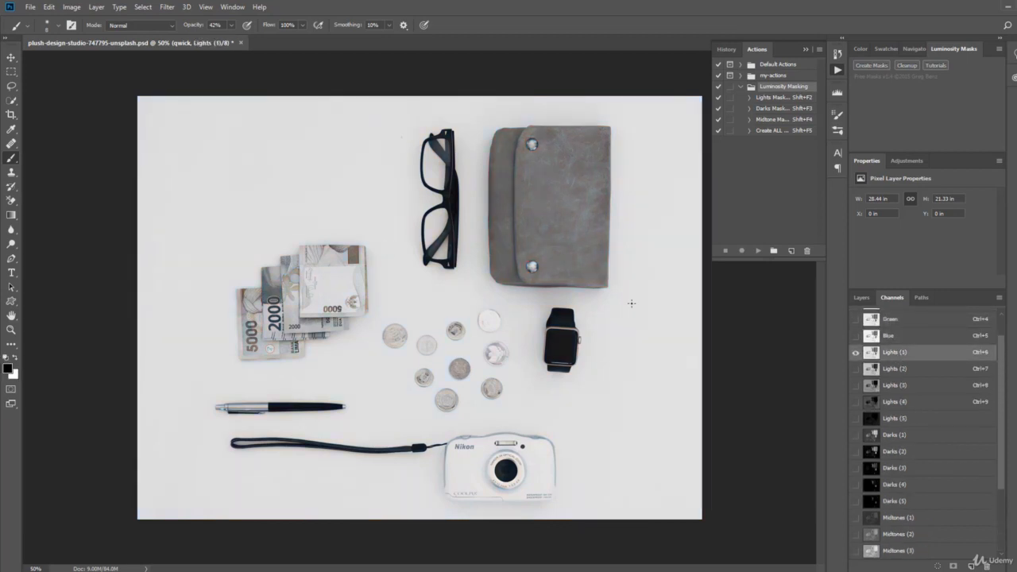
click(910, 369)
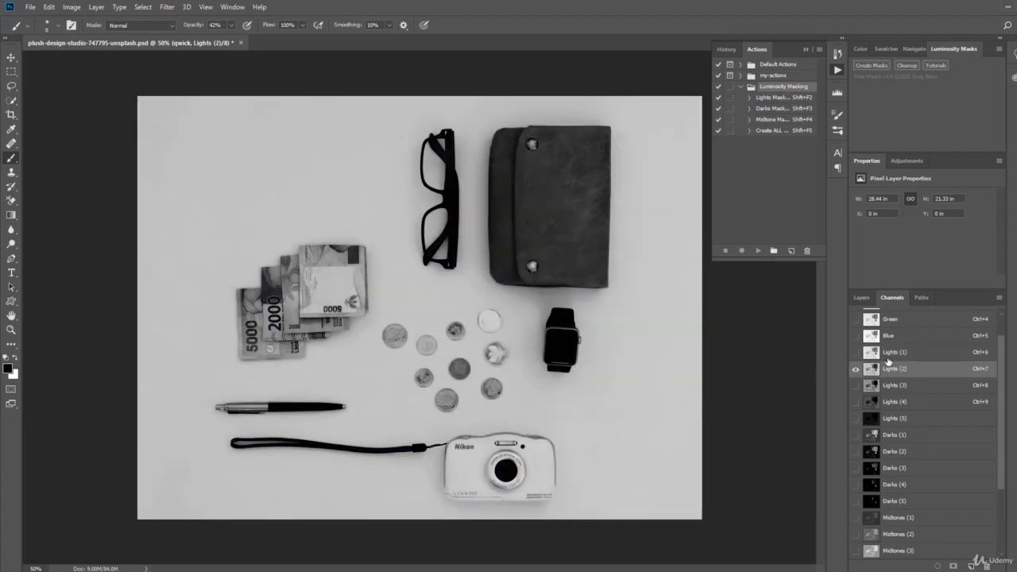
click(890, 354)
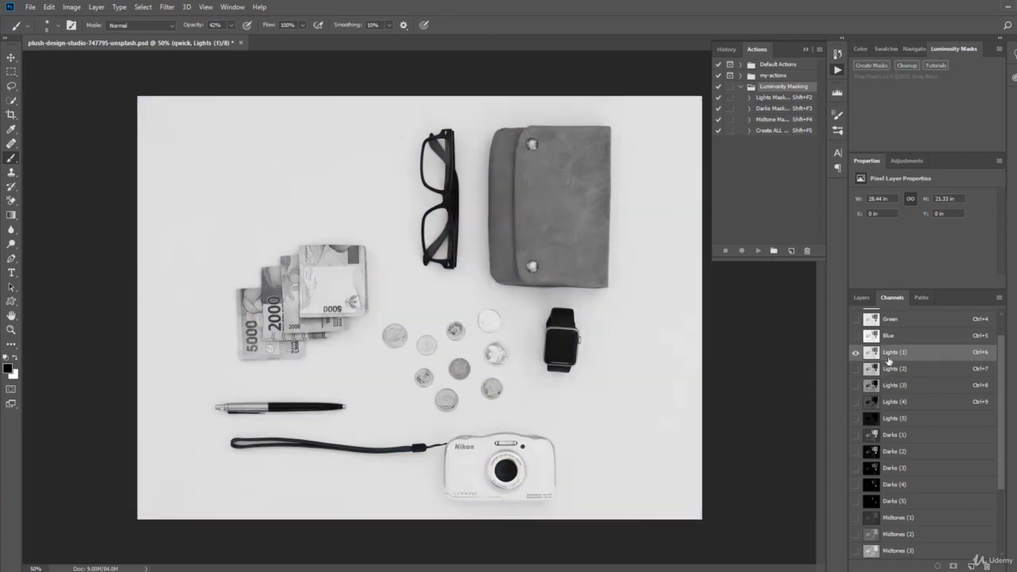
click(914, 371)
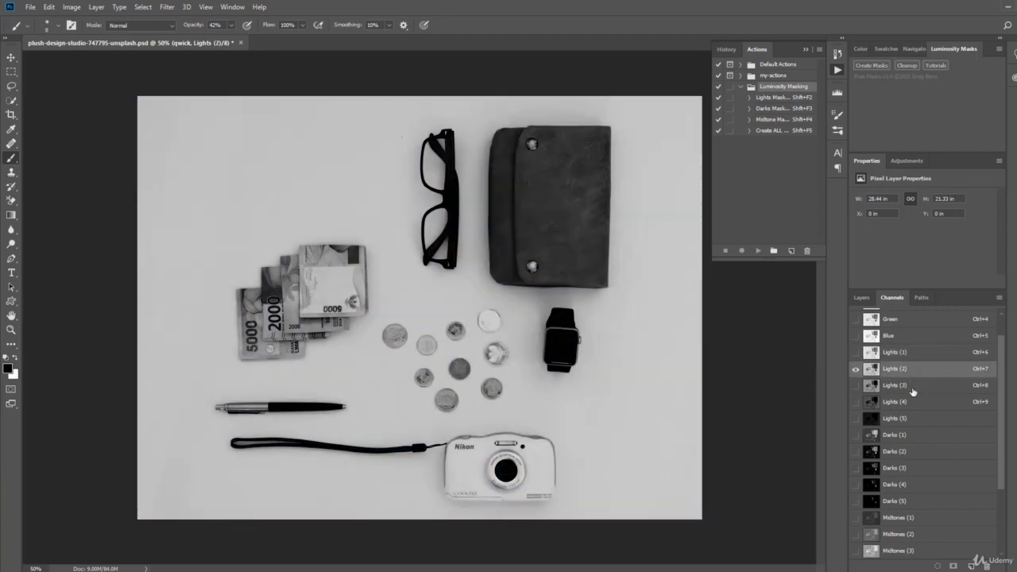
click(913, 387)
click(919, 403)
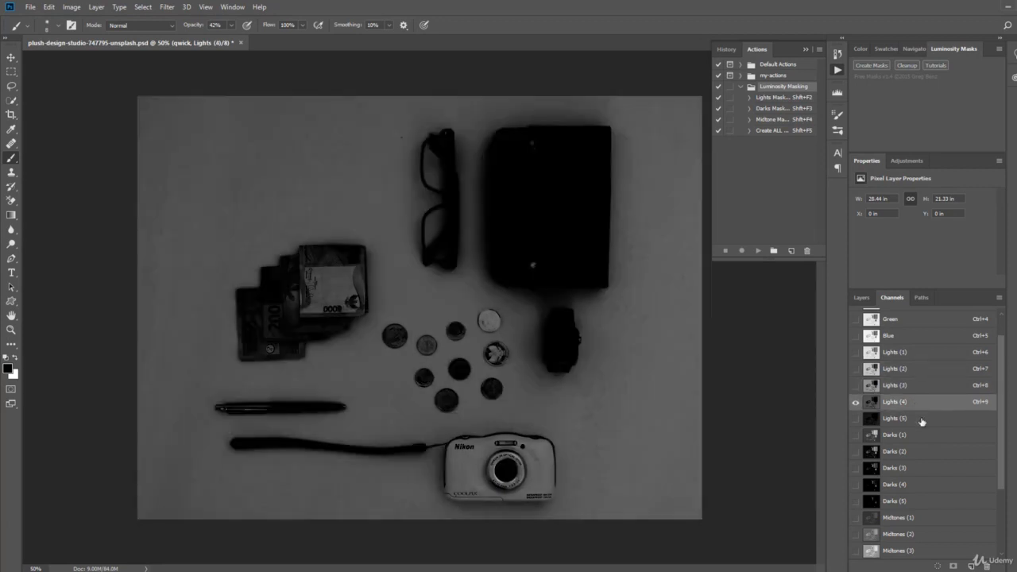
click(921, 421)
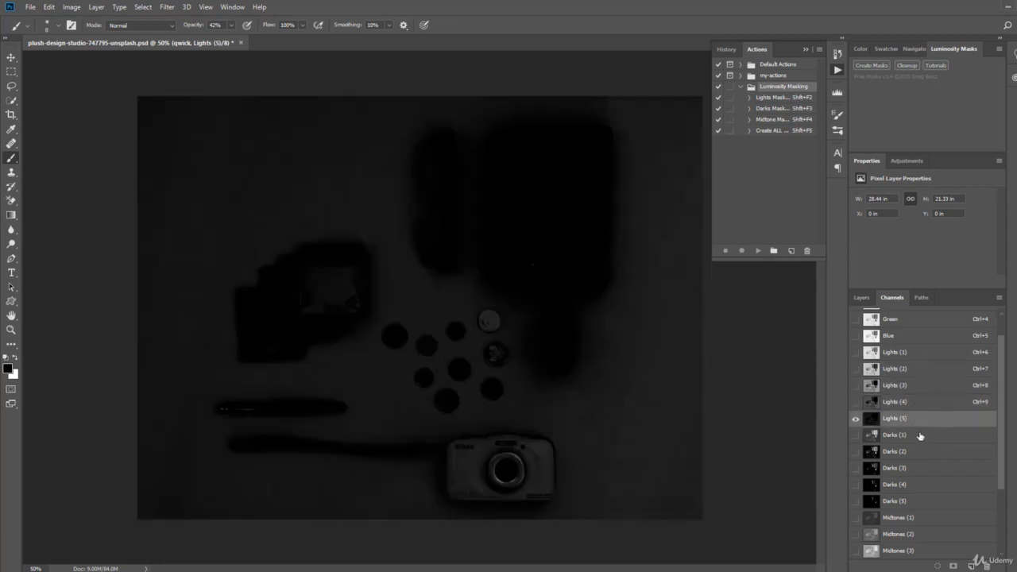
Preview the Darks (1) to Darks (5) channels individually, then return to the RGB composite
click(921, 437)
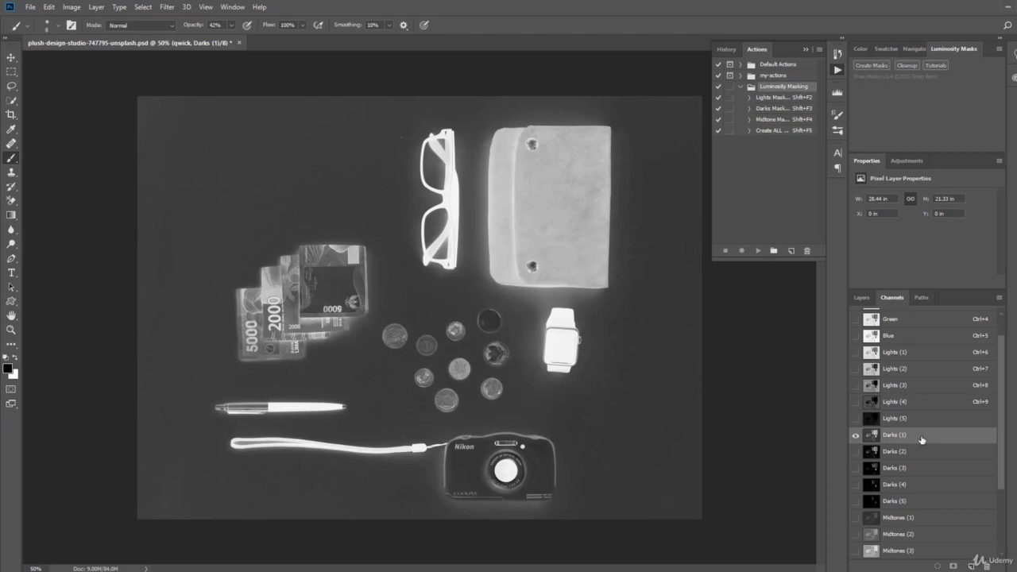
click(922, 460)
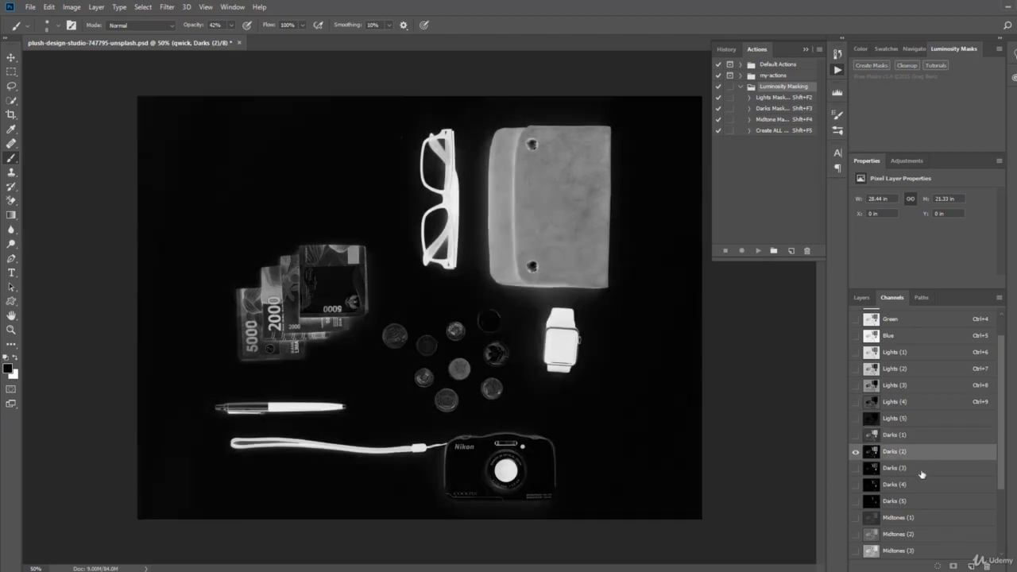
click(921, 474)
click(921, 486)
click(921, 500)
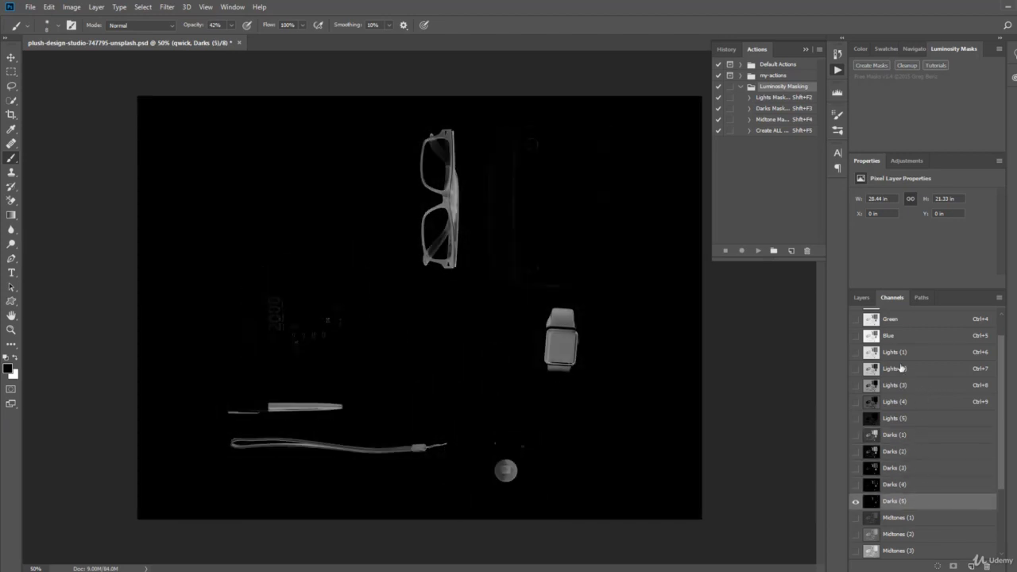
scroll(906, 375, up, 2)
click(910, 322)
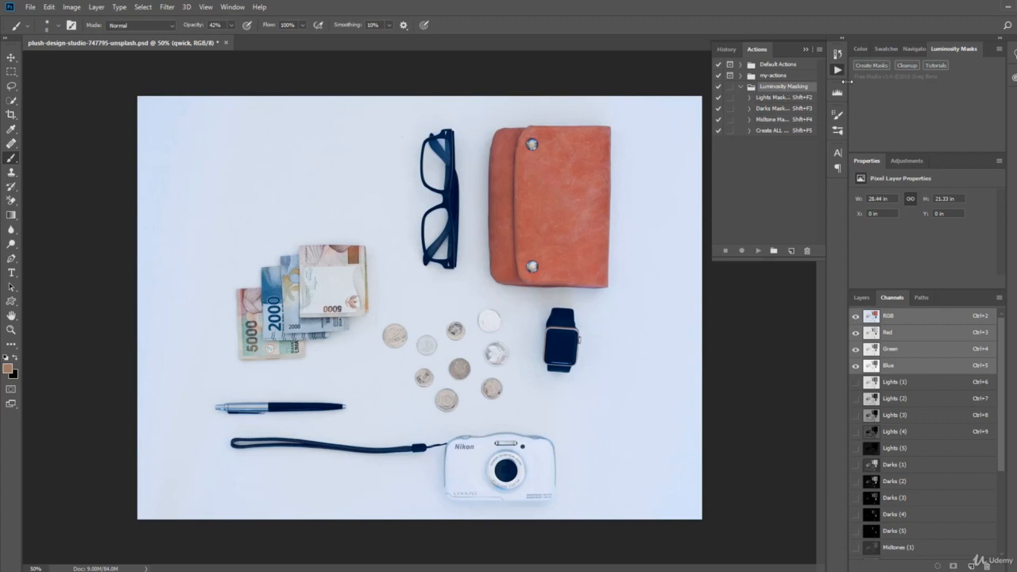
Remove all luminosity mask channels with the Cleanup command, then delete the Luminosity Masking action set and collapse the actions display
click(908, 69)
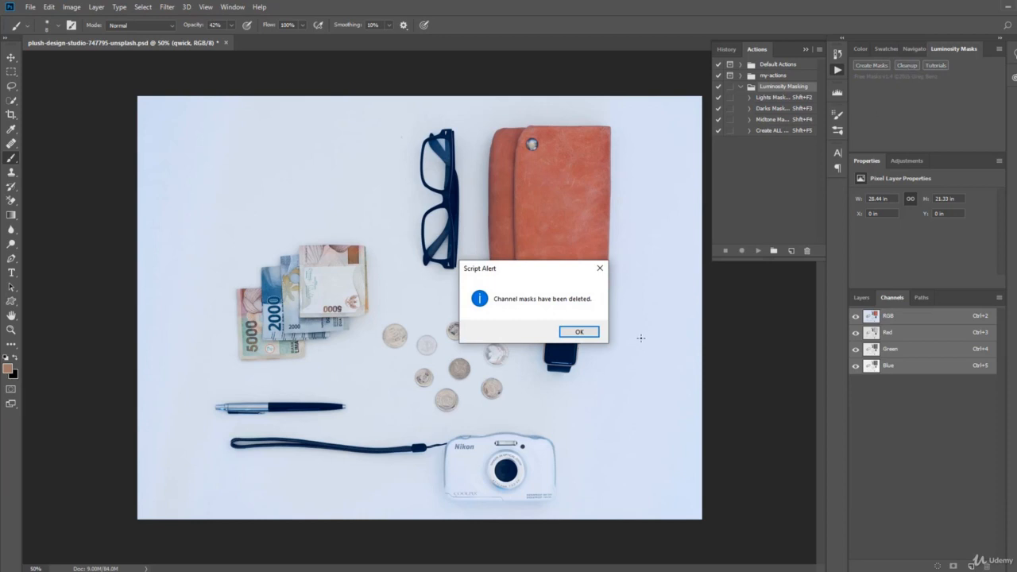
click(580, 332)
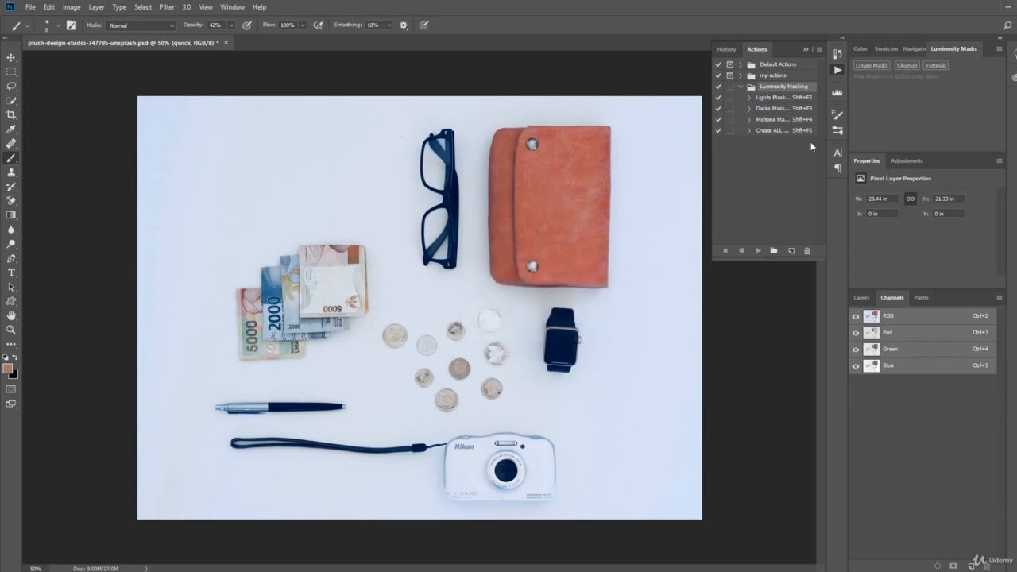
drag(779, 87, 807, 251)
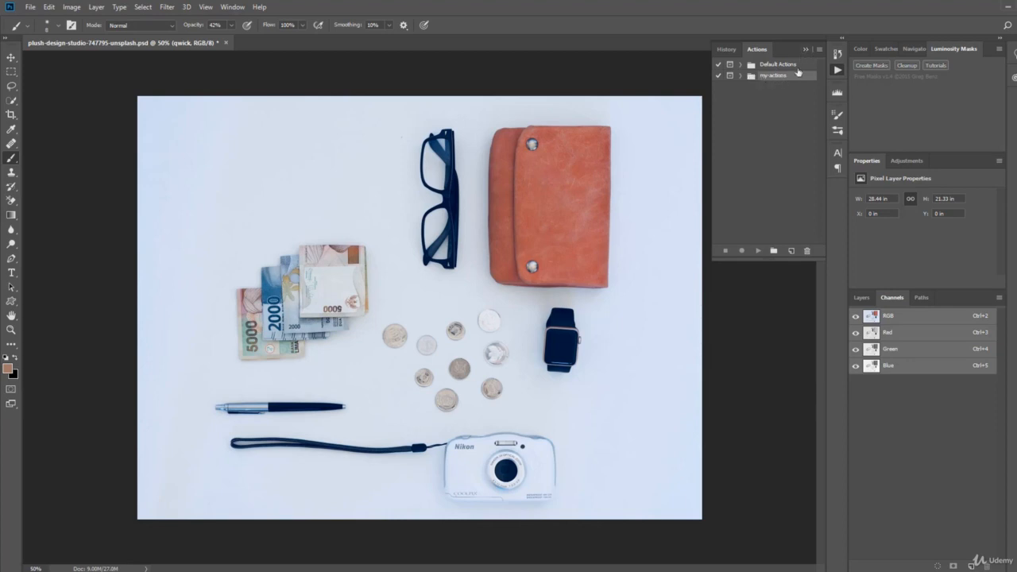
click(806, 50)
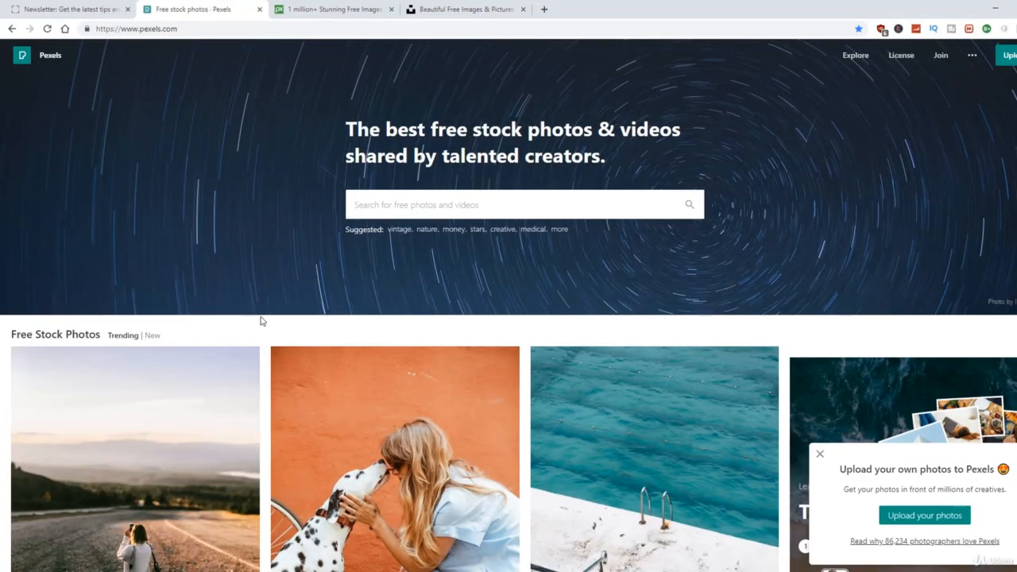
In the browser, look through the free stock photo sites Pexels, Unsplash and Pixabay
scroll(262, 322, down, 2)
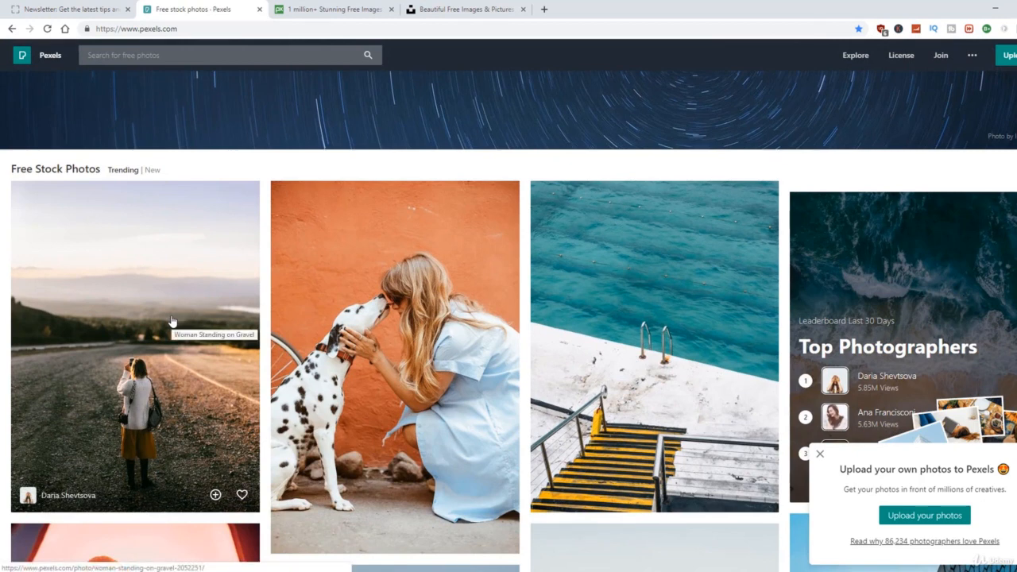
scroll(172, 321, down, 7)
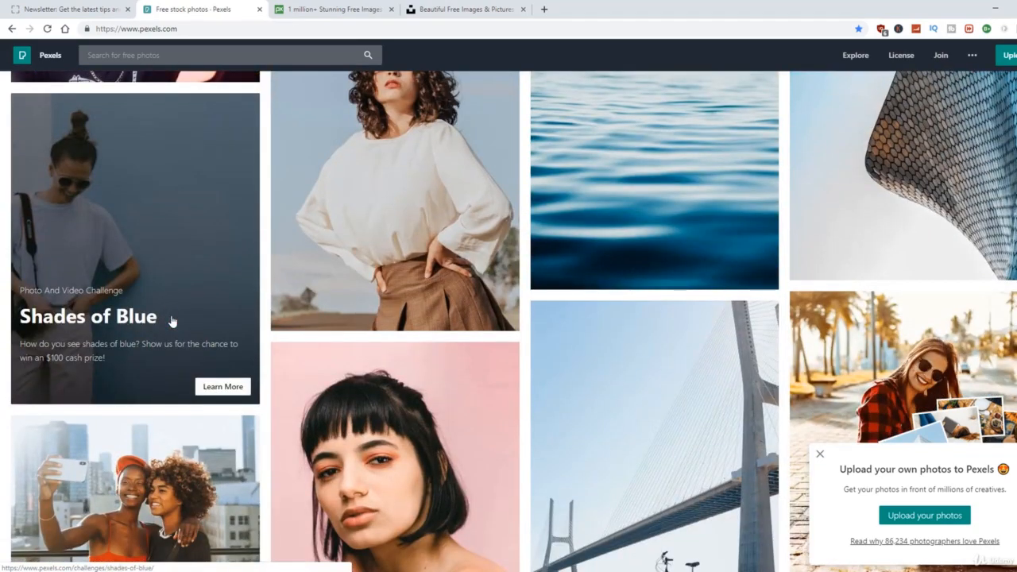
scroll(172, 321, up, 10)
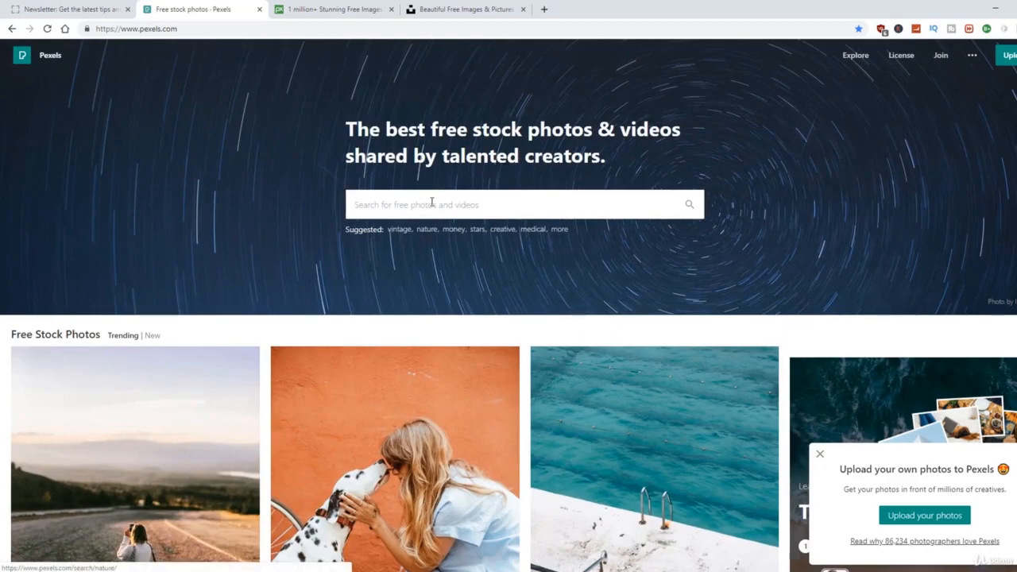
click(354, 9)
click(415, 11)
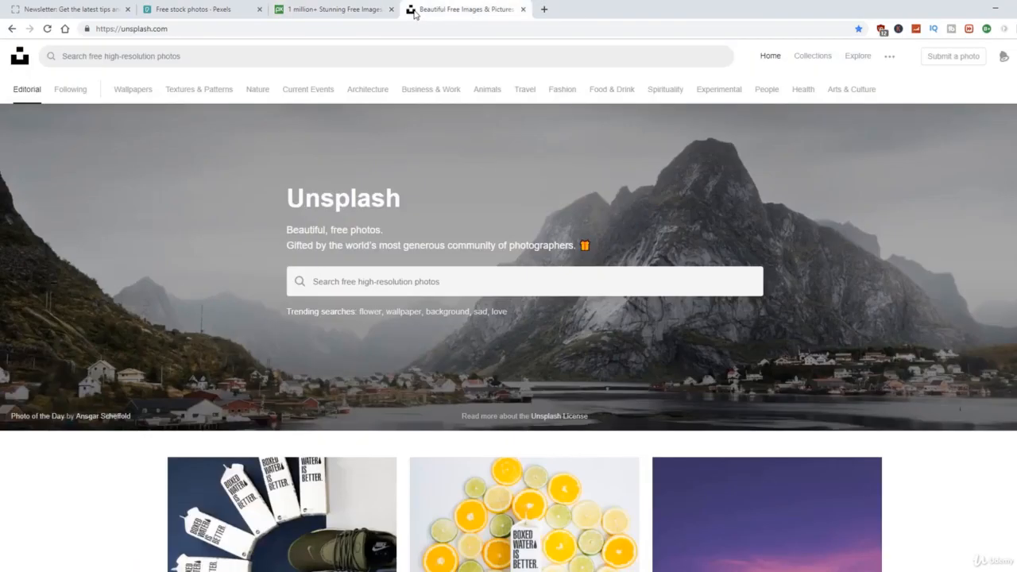
click(324, 6)
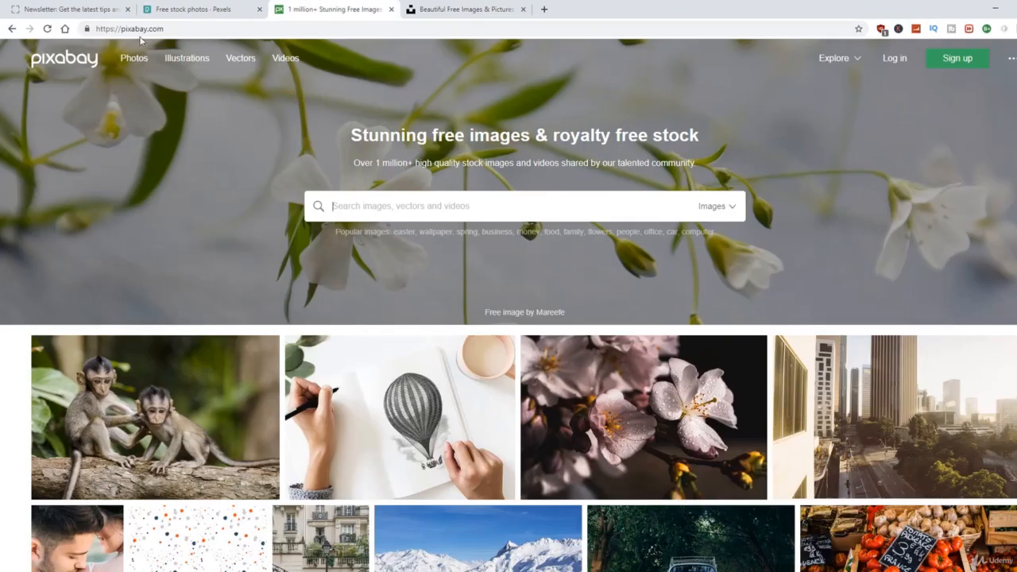
click(193, 8)
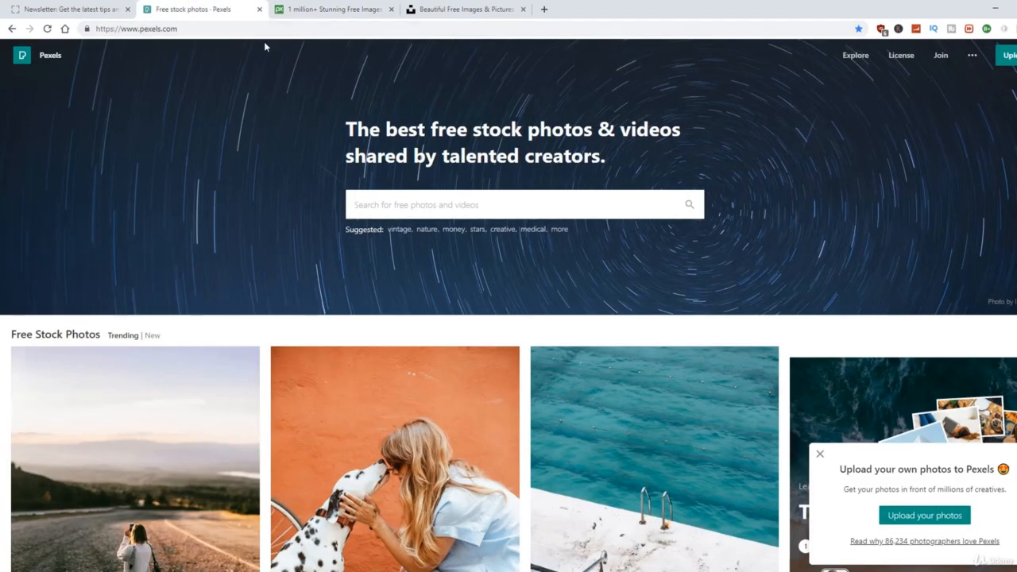
click(434, 9)
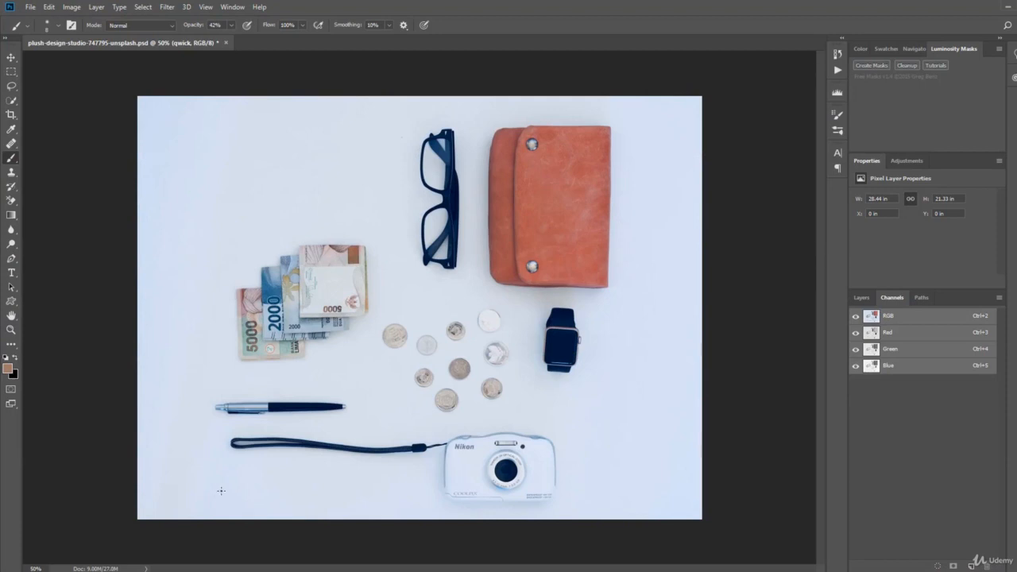
Back in Photoshop, hide the pen layer and select the orange wallet on the qwick layer with the Quick Selection tool
click(858, 299)
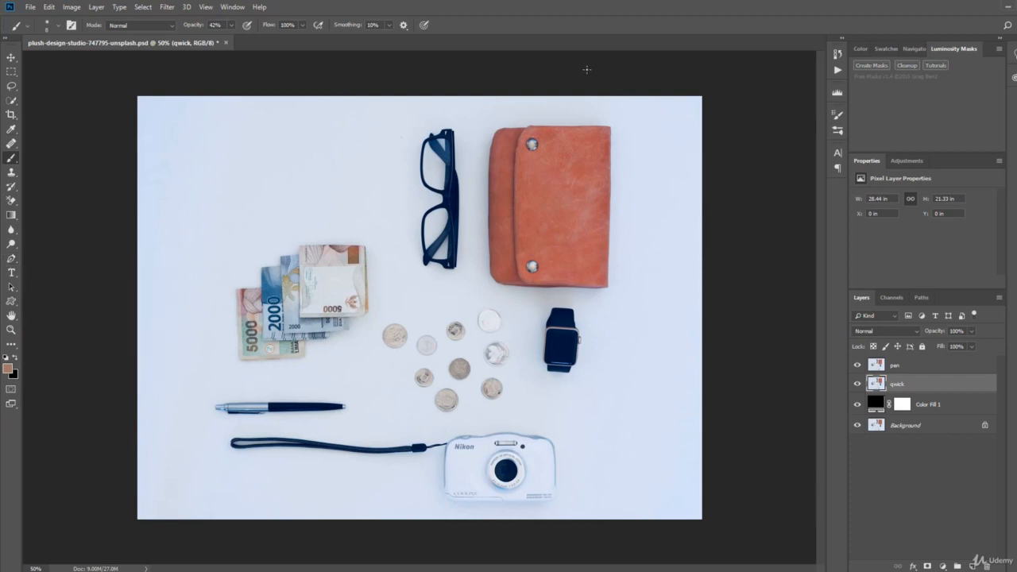
key(ctrl+plus)
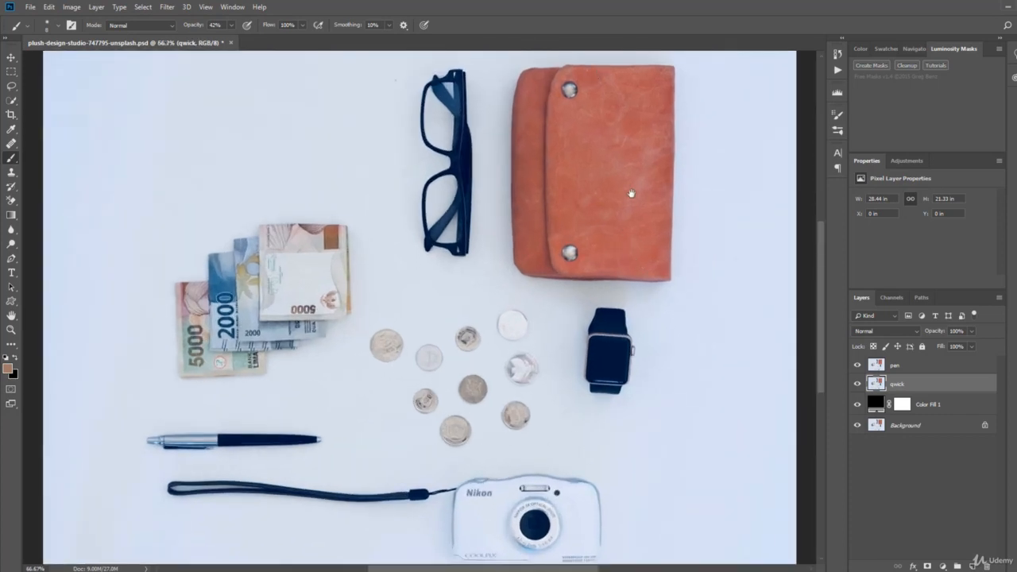
drag(633, 194, 627, 267)
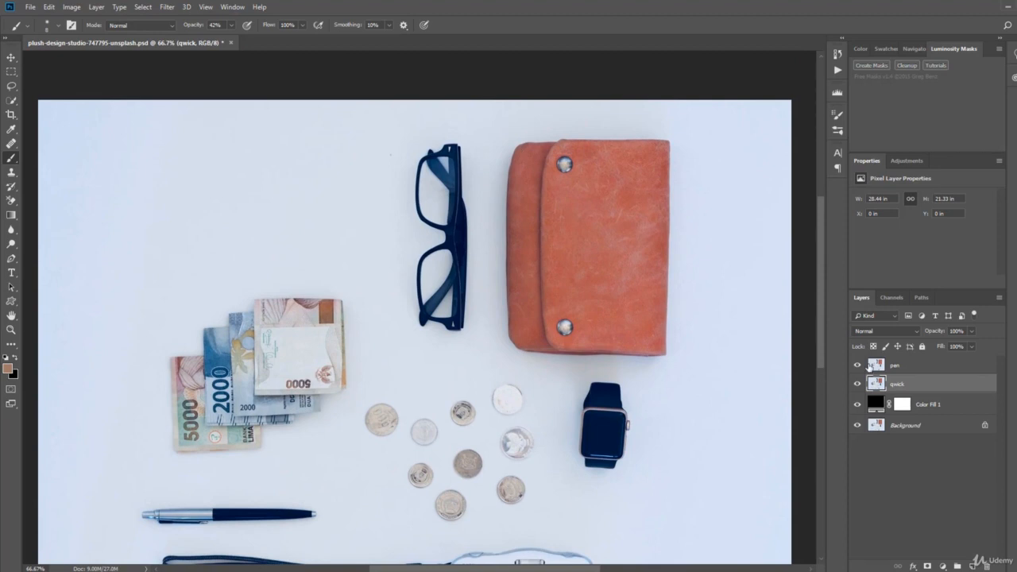
click(858, 366)
click(11, 101)
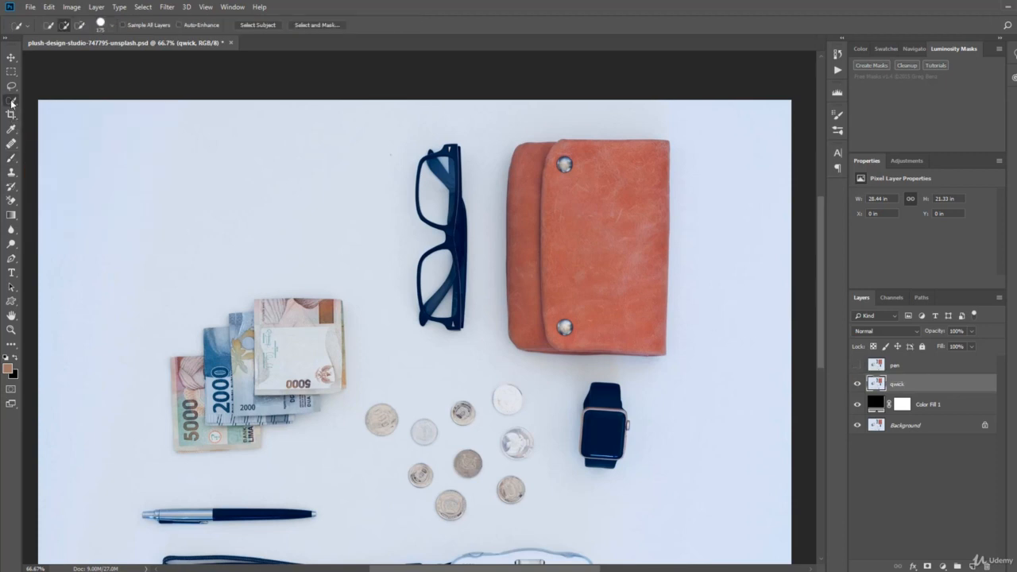
mouse_move(600, 227)
mouse_down()
mouse_move(593, 292)
mouse_move(628, 326)
mouse_move(604, 234)
mouse_up()
Recolour the selected wallet teal with a Hue/Saturation adjustment layer: Hue +174, Saturation +43, Lightness -37
click(943, 566)
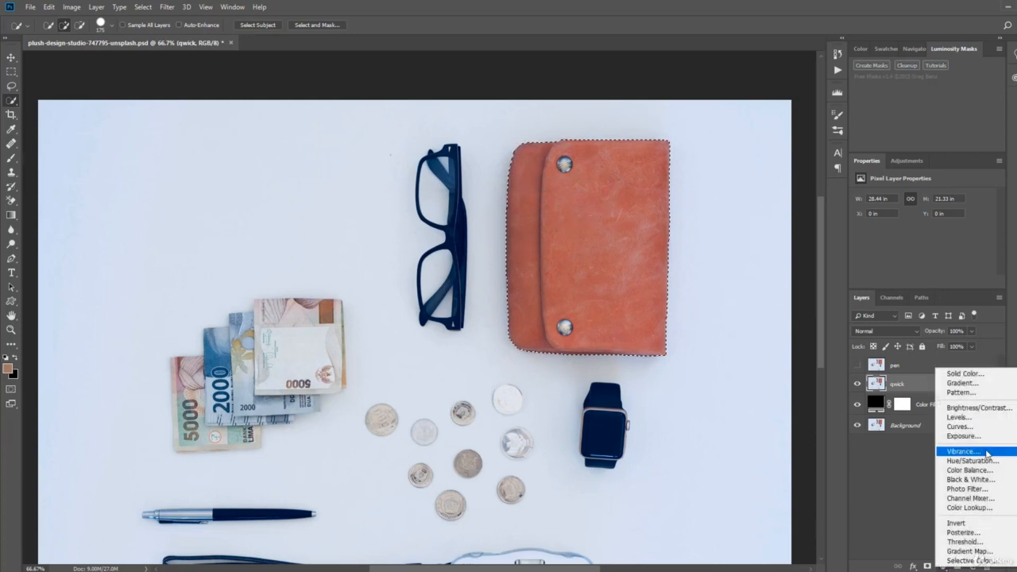
click(957, 460)
drag(924, 242, 989, 239)
click(952, 258)
mouse_move(902, 289)
mouse_down()
mouse_move(901, 359)
mouse_move(973, 280)
mouse_move(899, 292)
mouse_up()
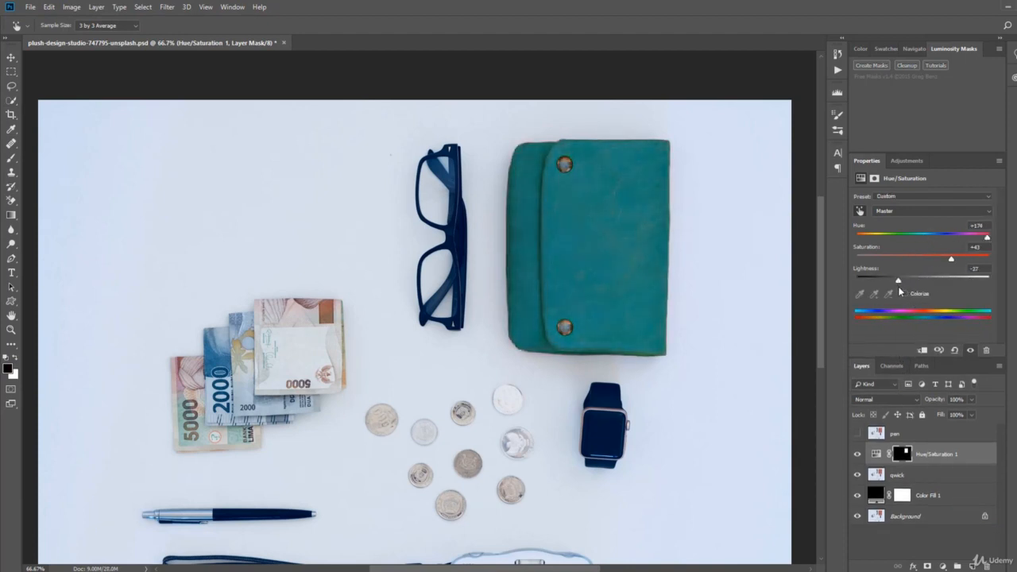
Load the wallet selection from the Hue/Saturation layer's mask, delete that layer and use the selection as a layer mask on qwick
click(931, 455)
ctrl+click(902, 455)
right_click(941, 454)
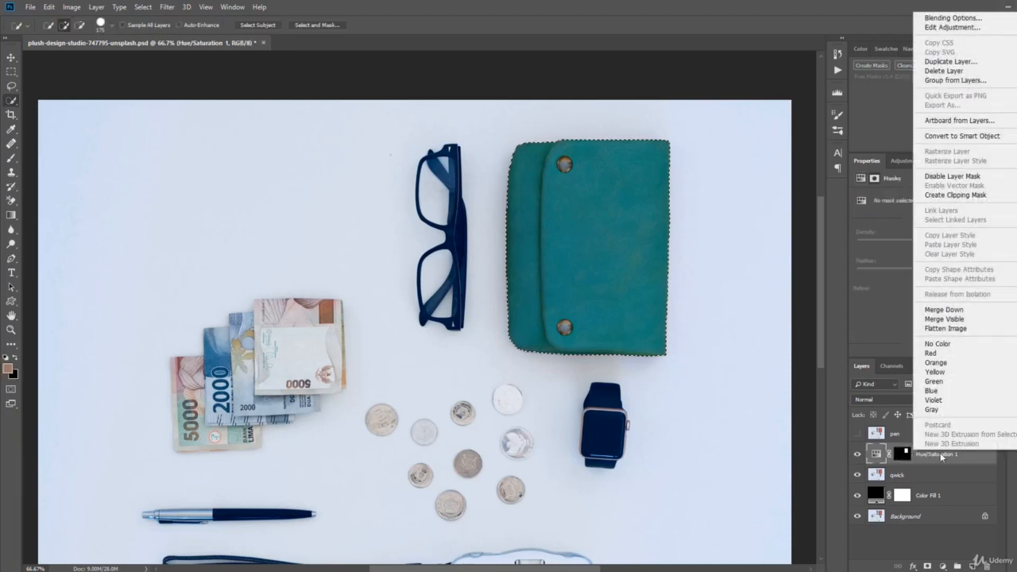
click(928, 463)
drag(945, 457, 986, 566)
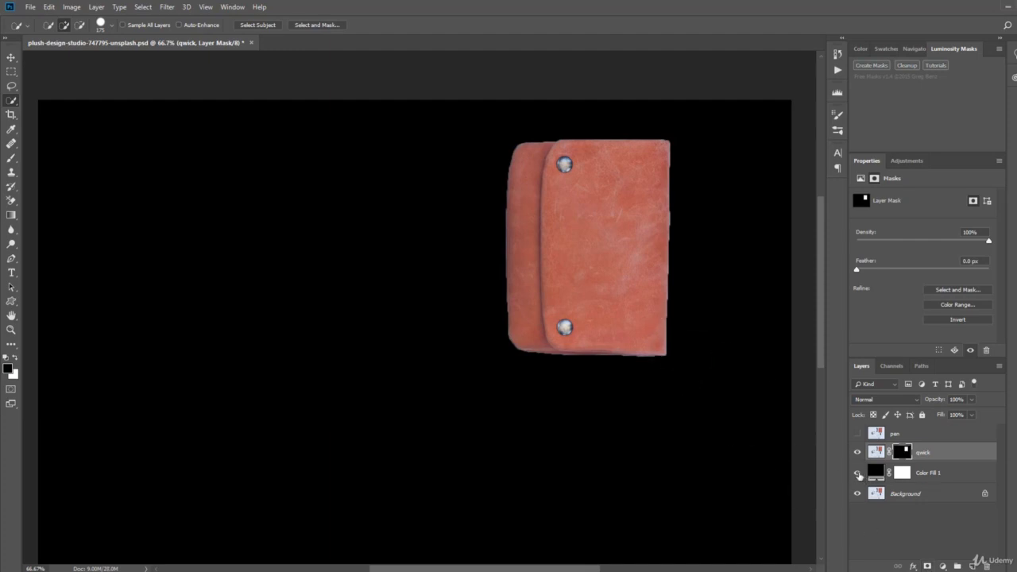
Toggle the Color Fill 1 layer and examine the masked wallet's edges against the black background at up to 300% zoom
click(857, 473)
click(858, 474)
key(ctrl+1)
key(ctrl+plus)
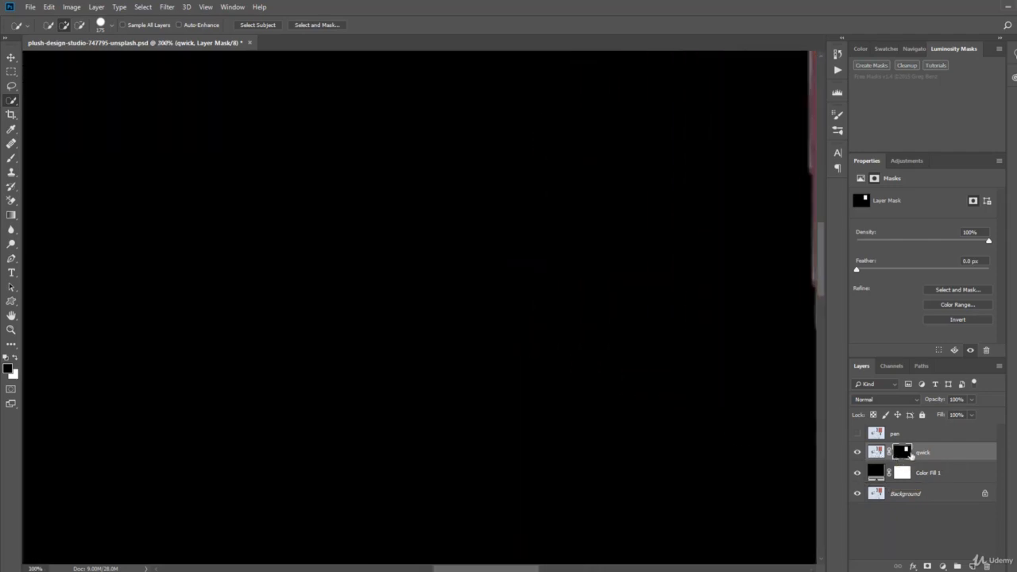
drag(727, 295, 386, 290)
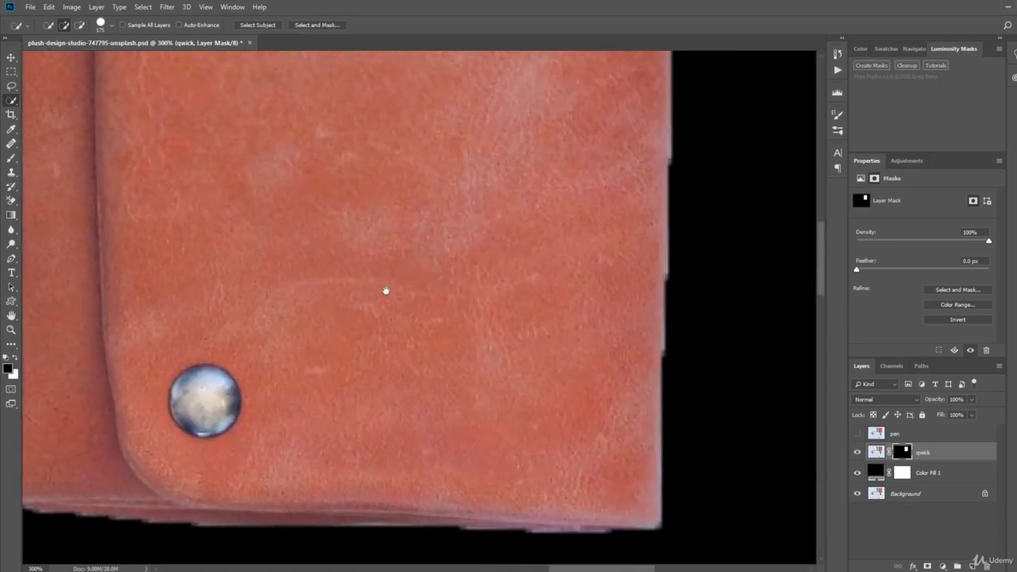
drag(461, 274, 490, 357)
key(ctrl+minus)
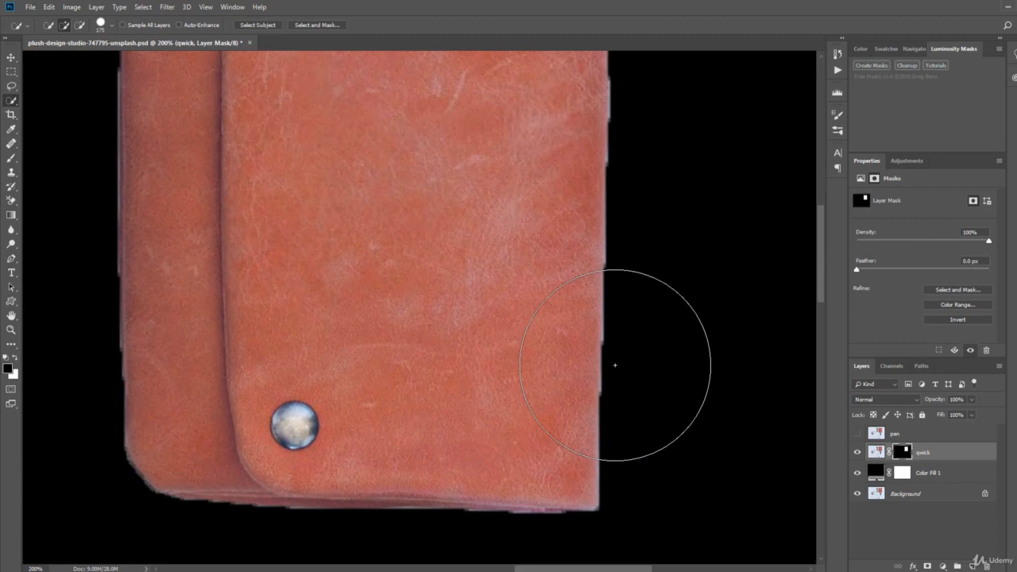
scroll(615, 365, up, 10)
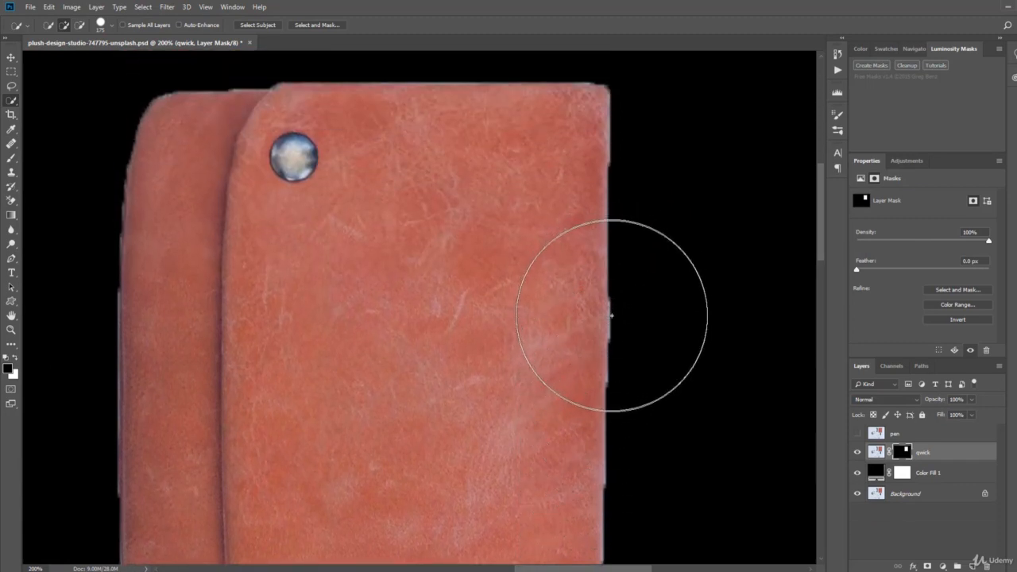
scroll(609, 341, down, 3)
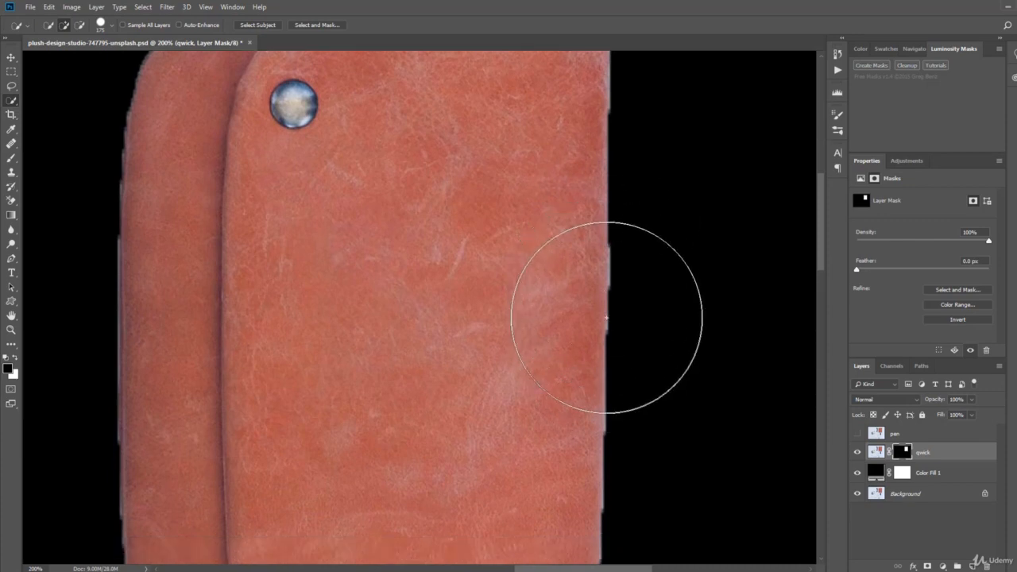
scroll(605, 401, down, 5)
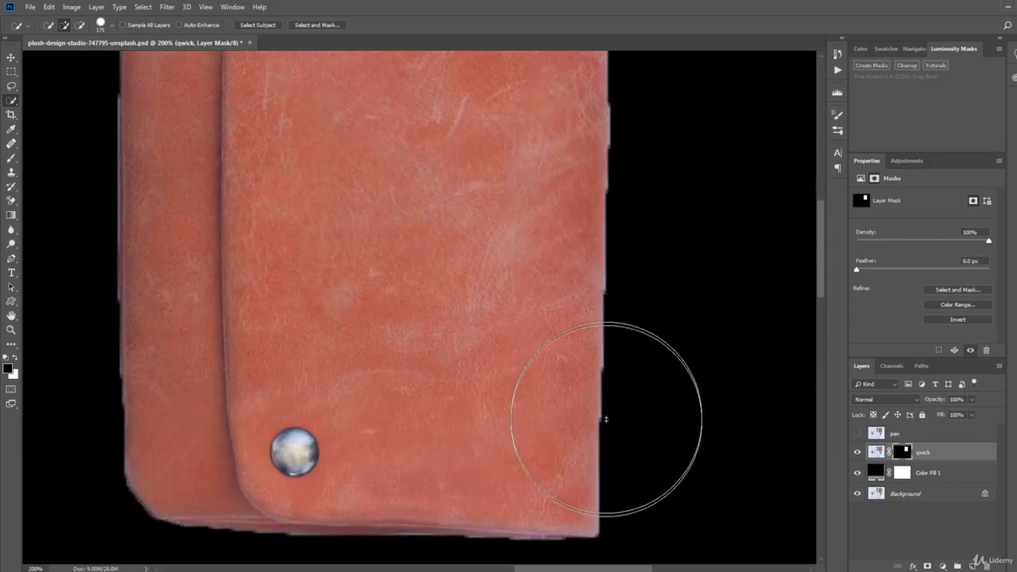
Examine the masked wallet's right and lower edges against the black background at 200% zoom
scroll(194, 454, up, 10)
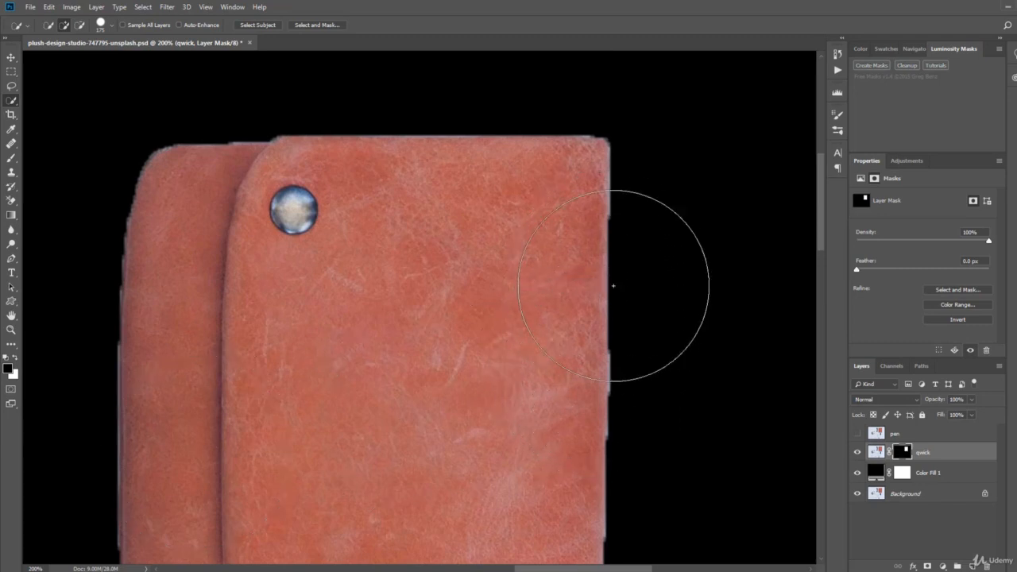
scroll(610, 344, down, 6)
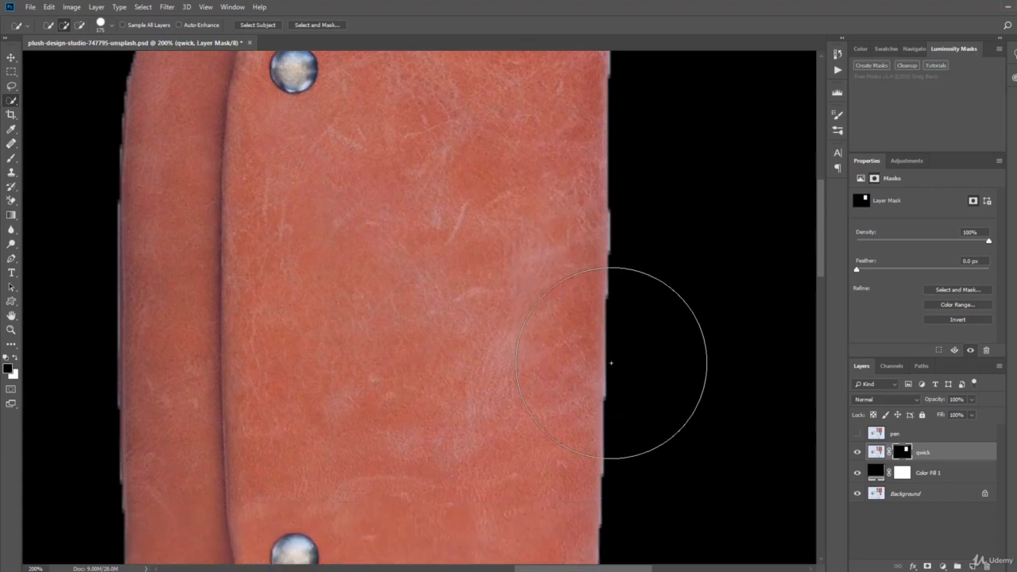
scroll(610, 363, down, 5)
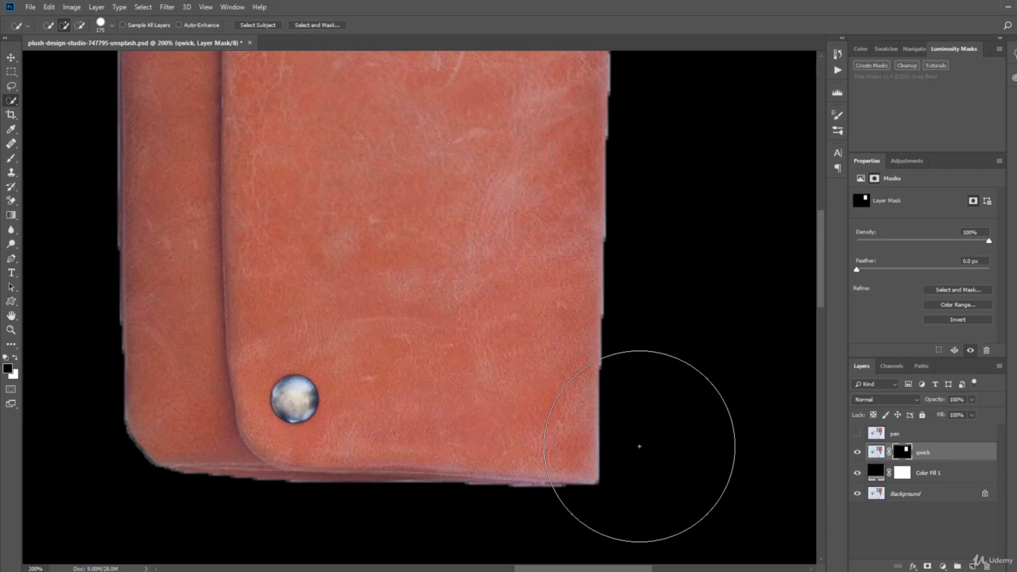
Select and show the pen layer, and hide the qwick layer
click(930, 433)
click(857, 452)
click(857, 434)
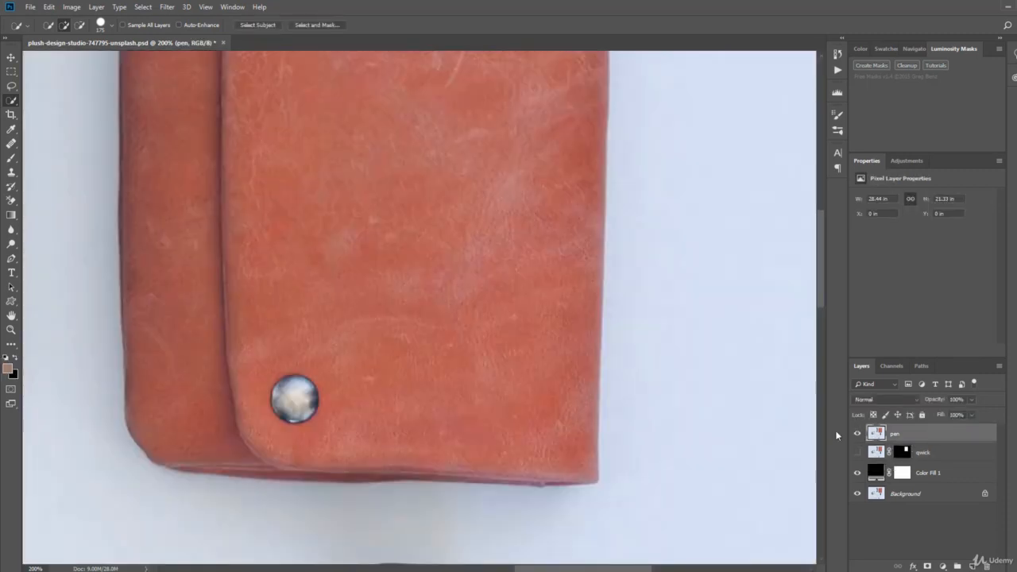
With the Pen tool, start a path along the wallet's top edge with a straight segment between two anchor points
click(11, 258)
drag(366, 246, 441, 336)
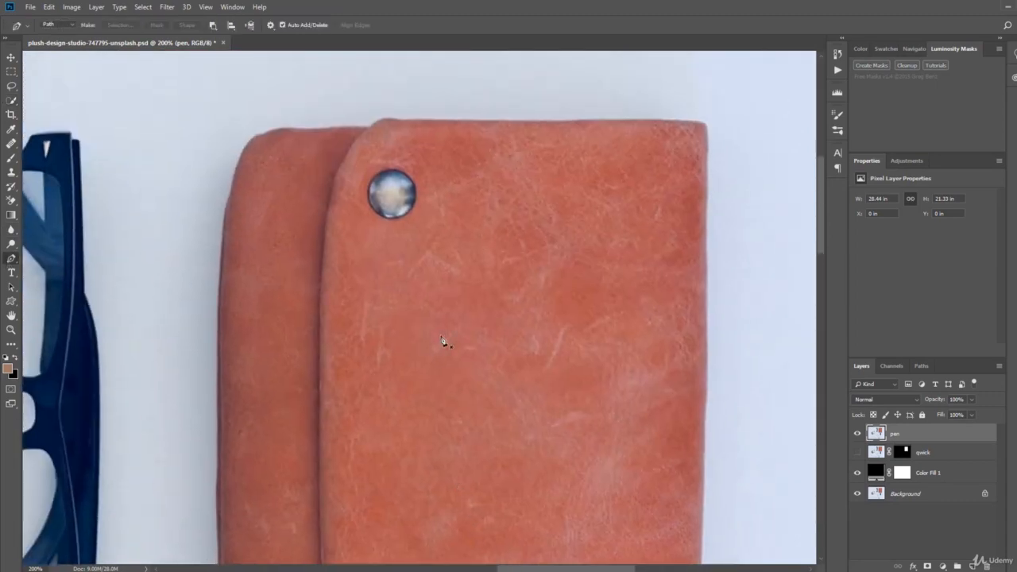
key(ctrl+plus)
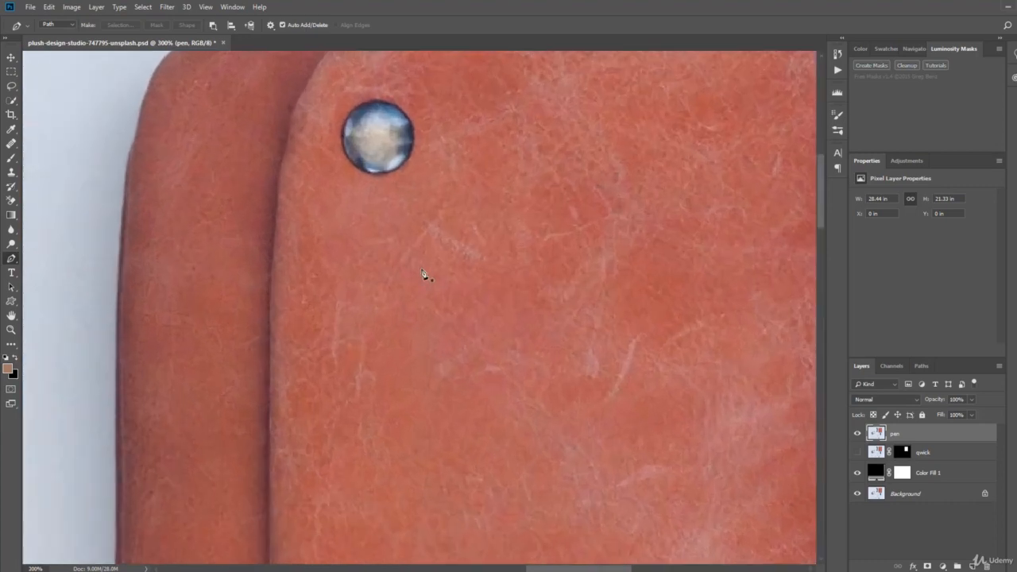
drag(460, 221, 395, 389)
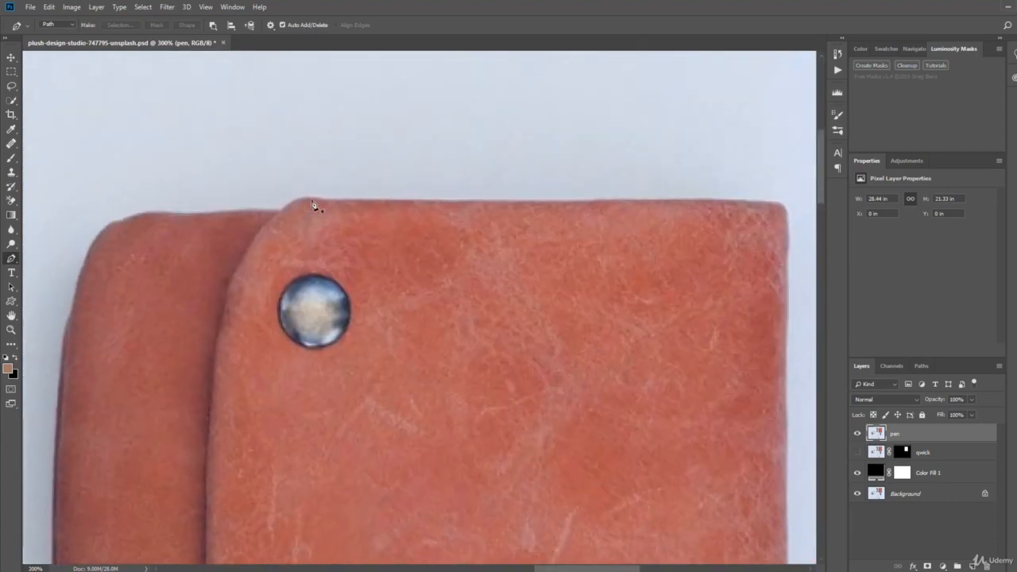
key(ctrl+plus)
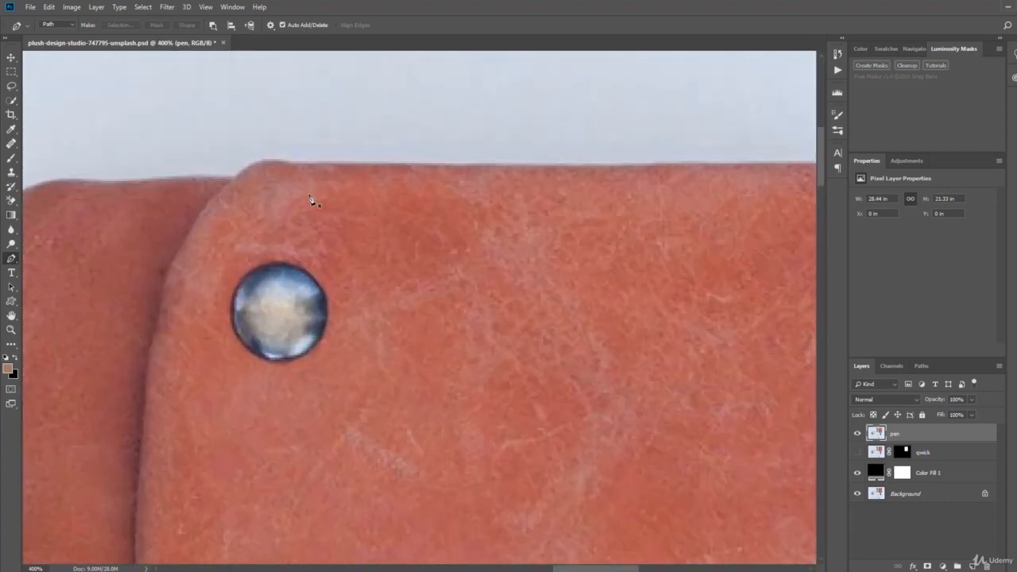
drag(348, 186, 215, 221)
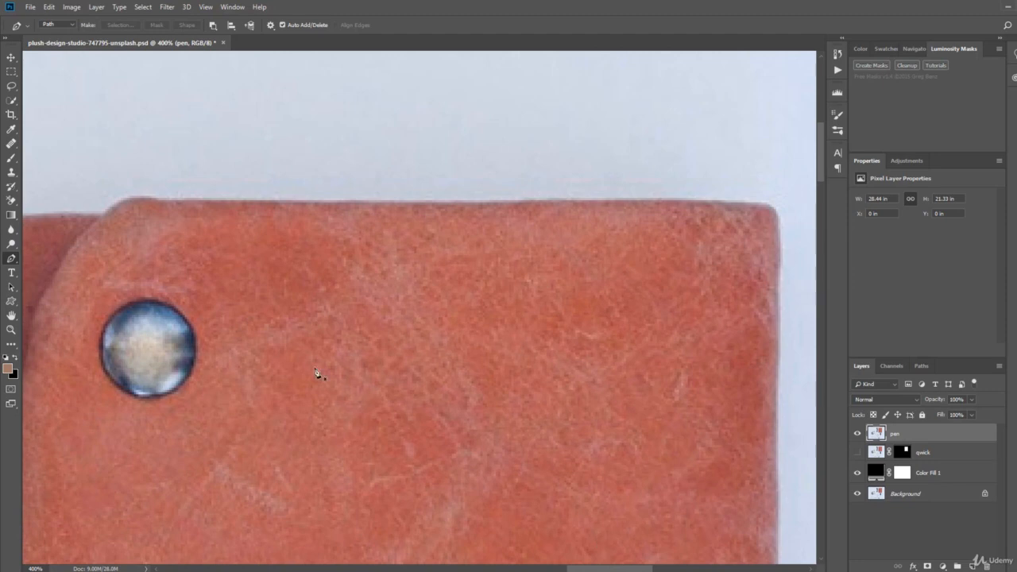
click(184, 201)
key(Up)
key(Up)
key(Up)
click(524, 204)
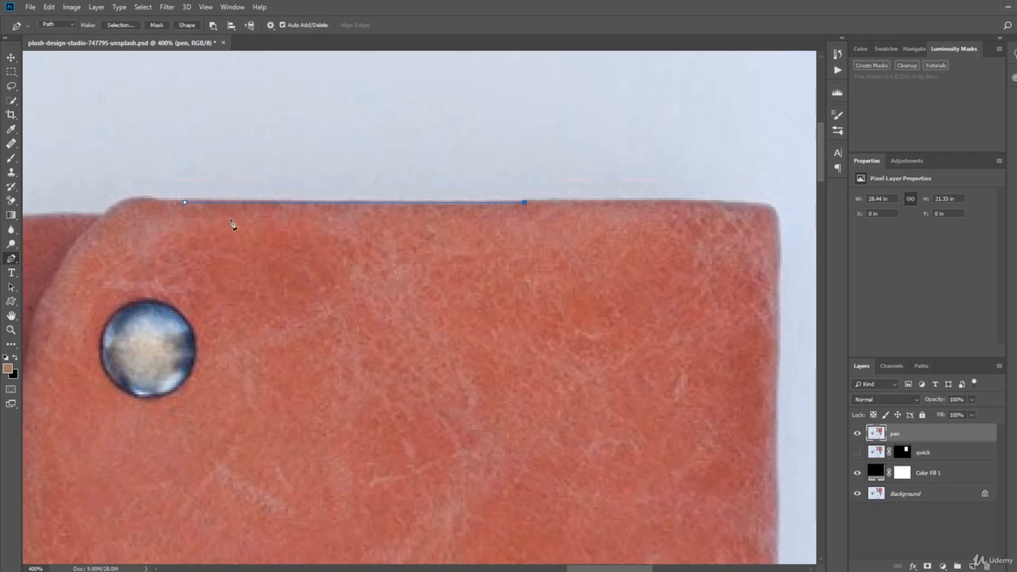
Undo the second anchor and replace it with a curved one, adjusting its incoming handle to follow the wallet's top edge
click(184, 202)
click(524, 203)
key(ctrl+z)
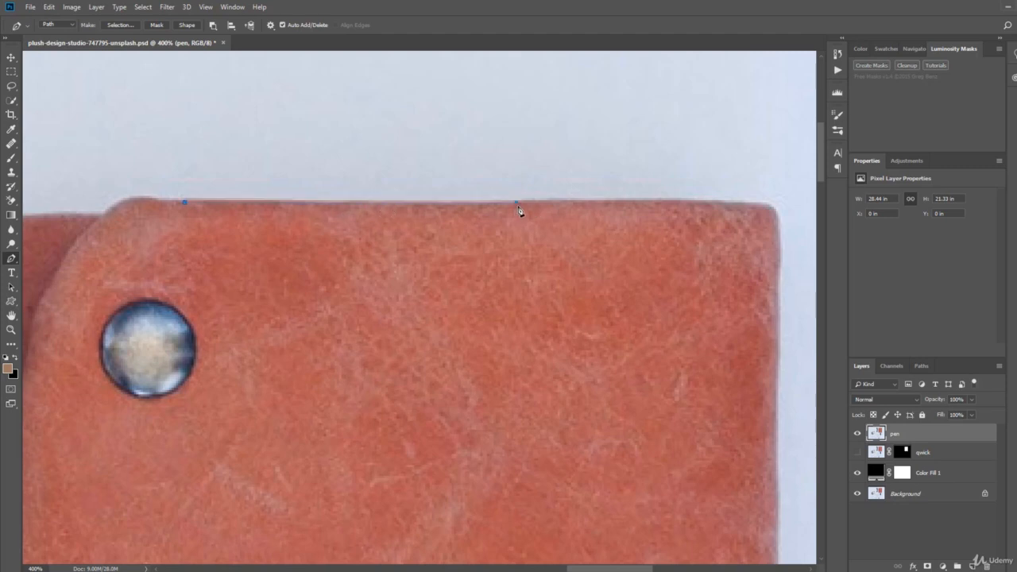
drag(516, 203, 554, 204)
drag(477, 203, 346, 175)
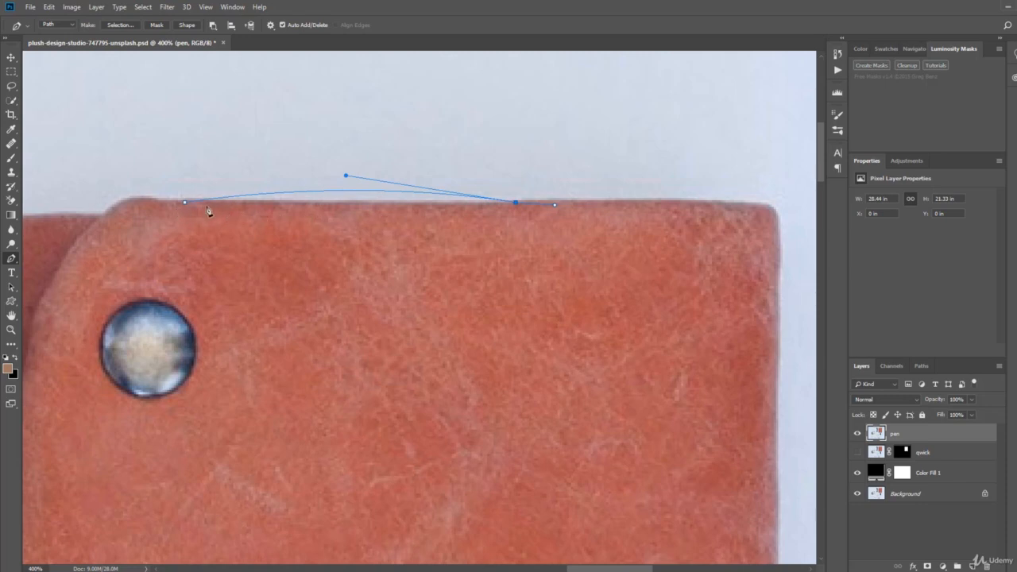
drag(345, 176, 336, 204)
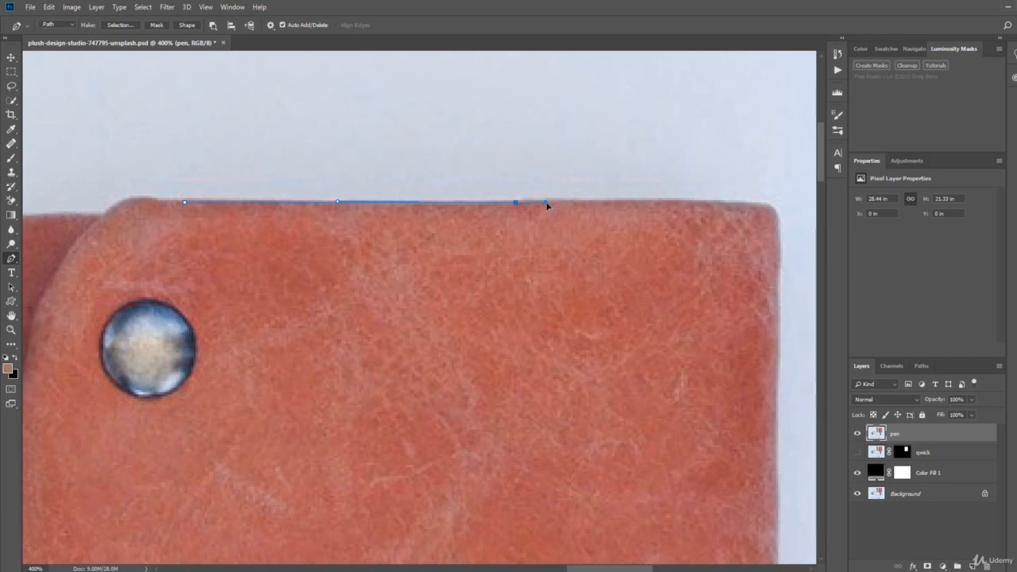
Try extending the path towards the wallet's upper-right corner with the anchor's outgoing handle pulled upward, and undo the new anchor
click(586, 199)
drag(584, 202, 551, 206)
drag(547, 234, 555, 174)
click(721, 201)
drag(723, 206, 735, 202)
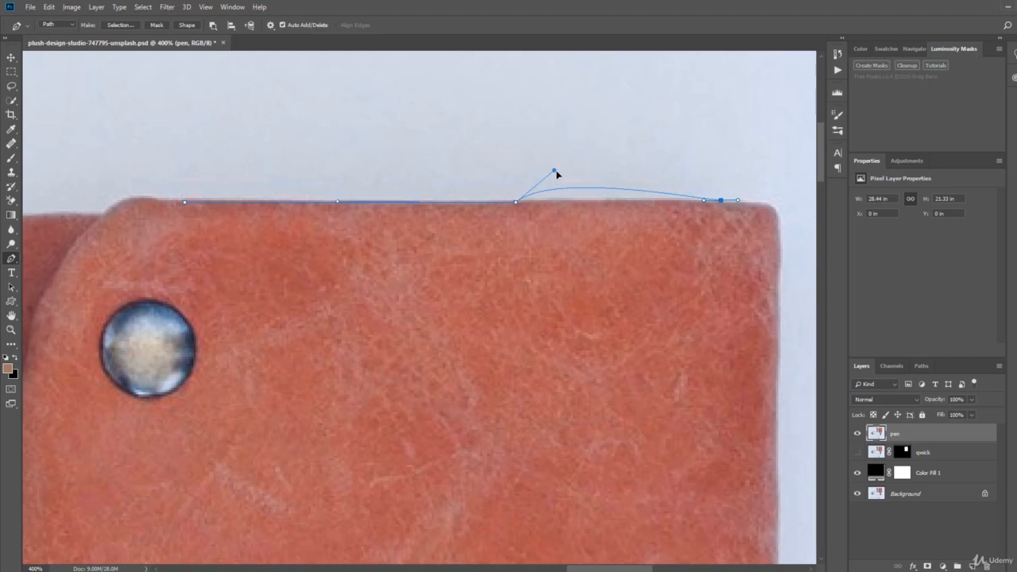
drag(556, 173, 601, 169)
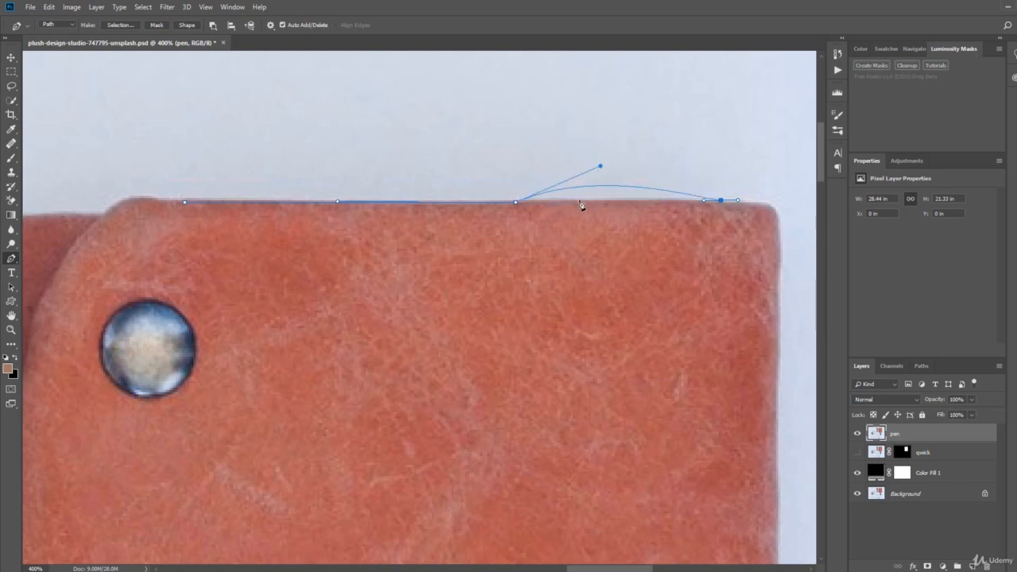
key(ctrl+z)
key(ctrl+z)
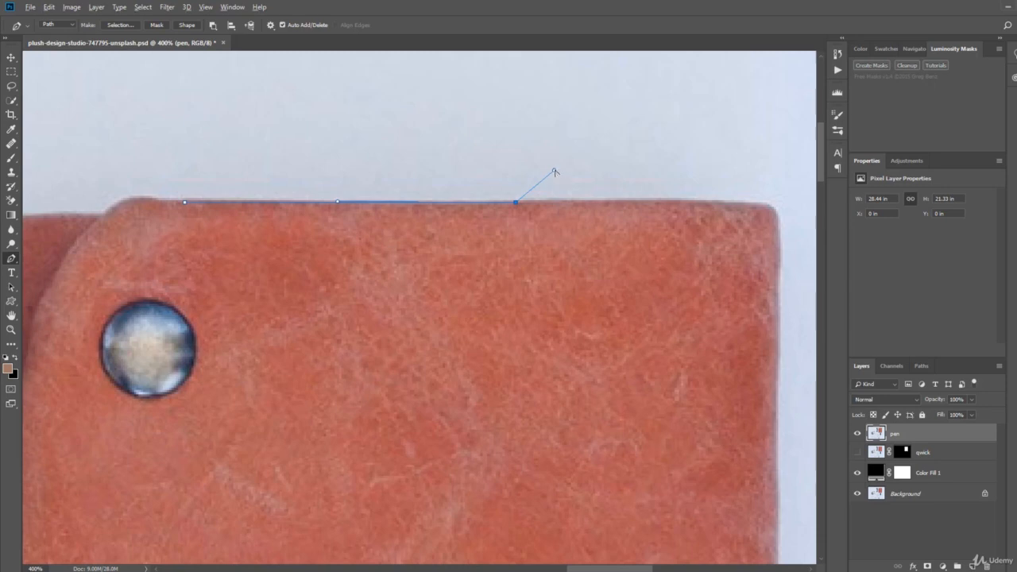
Align the outgoing handle with the top edge and add a curved anchor just before the wallet's upper-right corner
drag(555, 173, 564, 201)
click(516, 203)
drag(747, 202, 771, 208)
drag(723, 200, 621, 201)
Carry the path around the wallet's rounded upper-right corner with a curved anchor, adjust the handles and add an anchor just below
drag(710, 243, 530, 240)
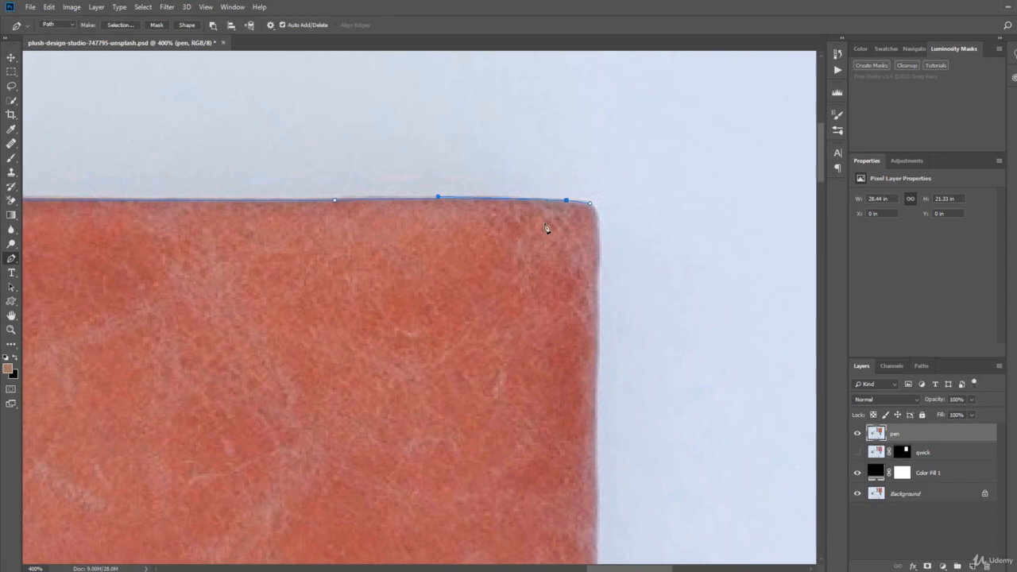
key(ctrl+plus)
key(ctrl+plus)
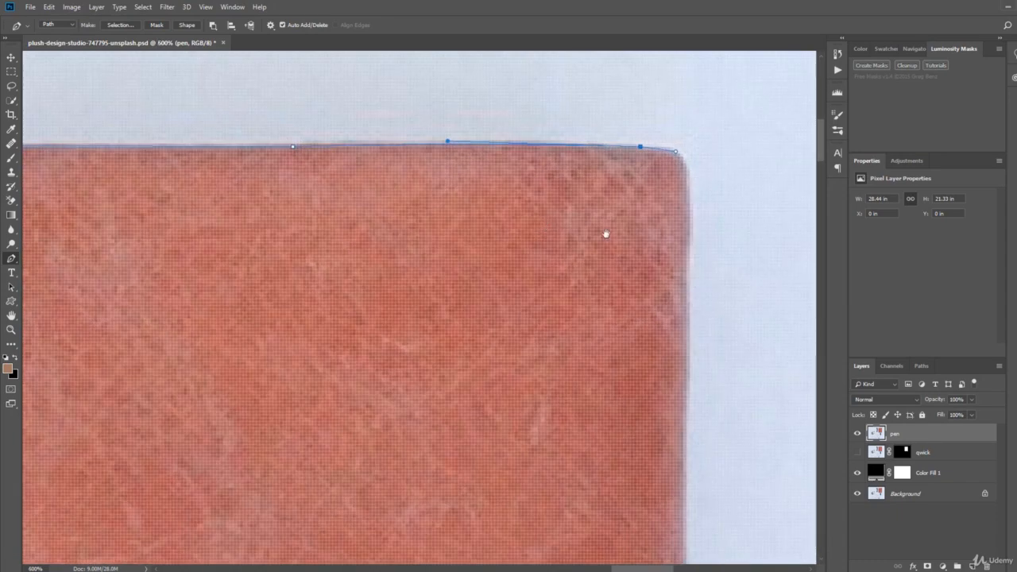
drag(616, 233, 537, 246)
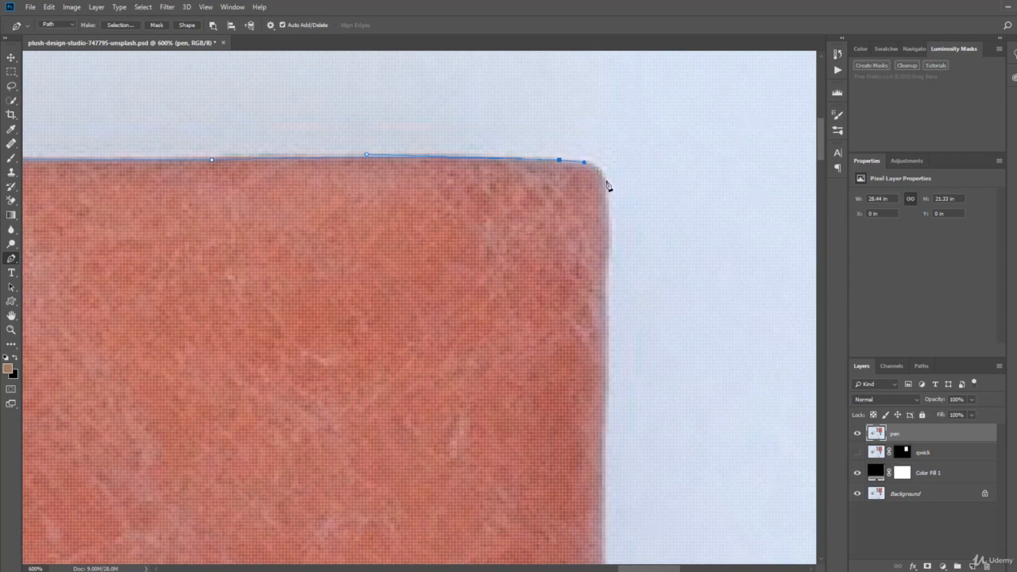
drag(606, 189, 608, 206)
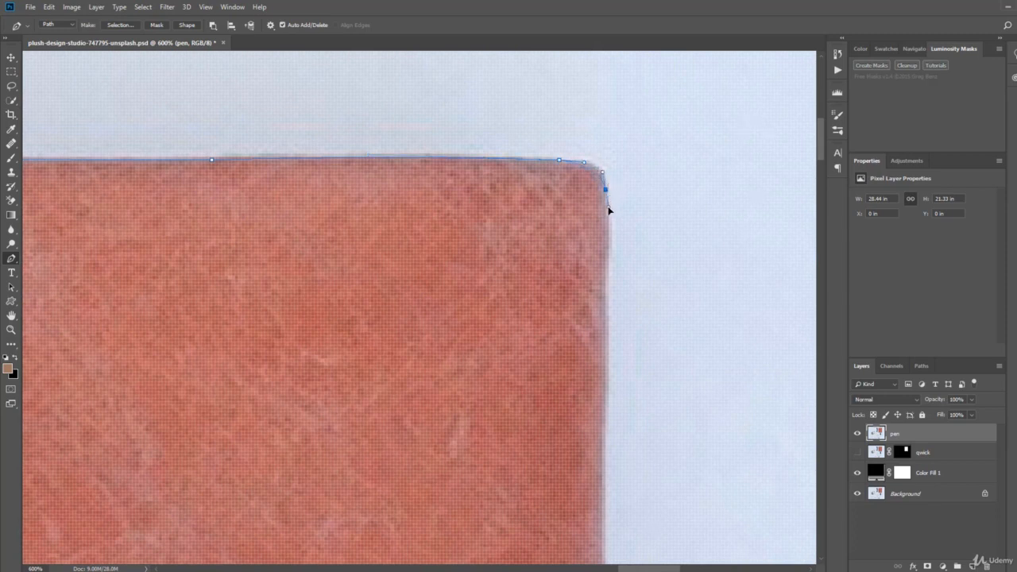
click(584, 163)
click(605, 222)
drag(608, 208, 608, 209)
Trace the path down the upper part of the wallet's right edge with further anchors and a corrected handle
scroll(613, 318, down, 3)
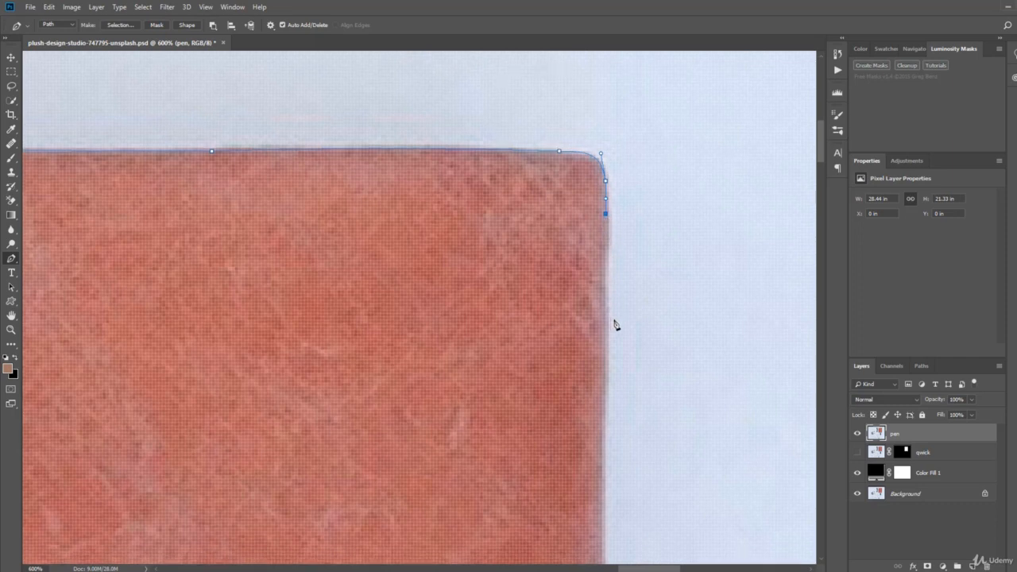
scroll(618, 311, down, 2)
scroll(616, 311, up, 3)
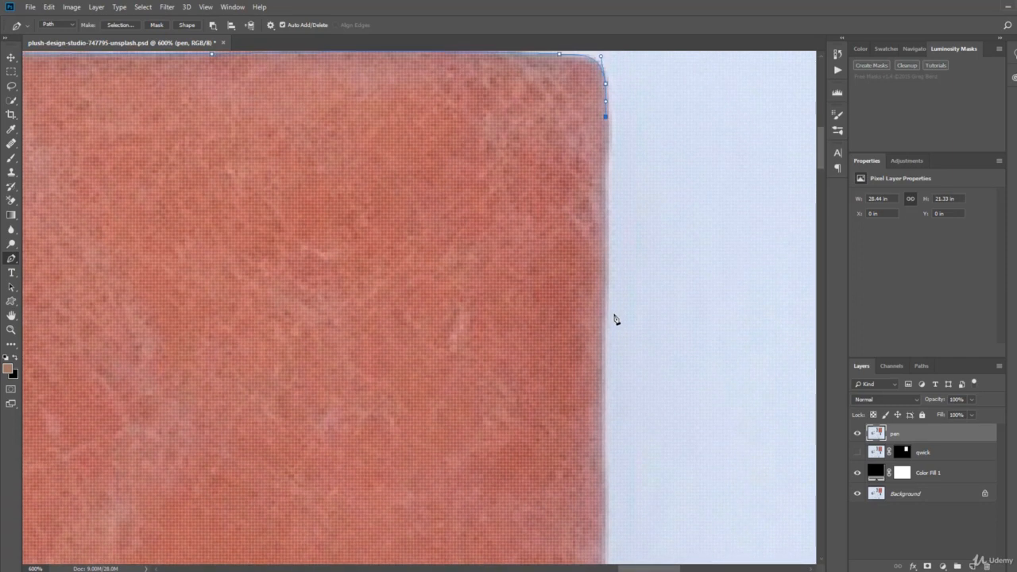
drag(602, 408, 602, 466)
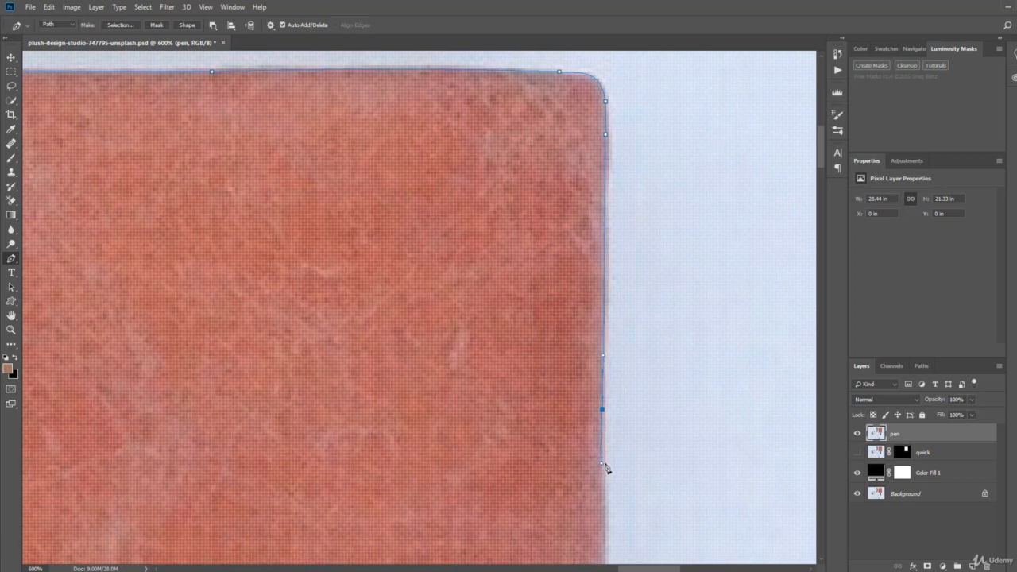
key(Left)
drag(600, 356, 604, 341)
scroll(635, 427, down, 2)
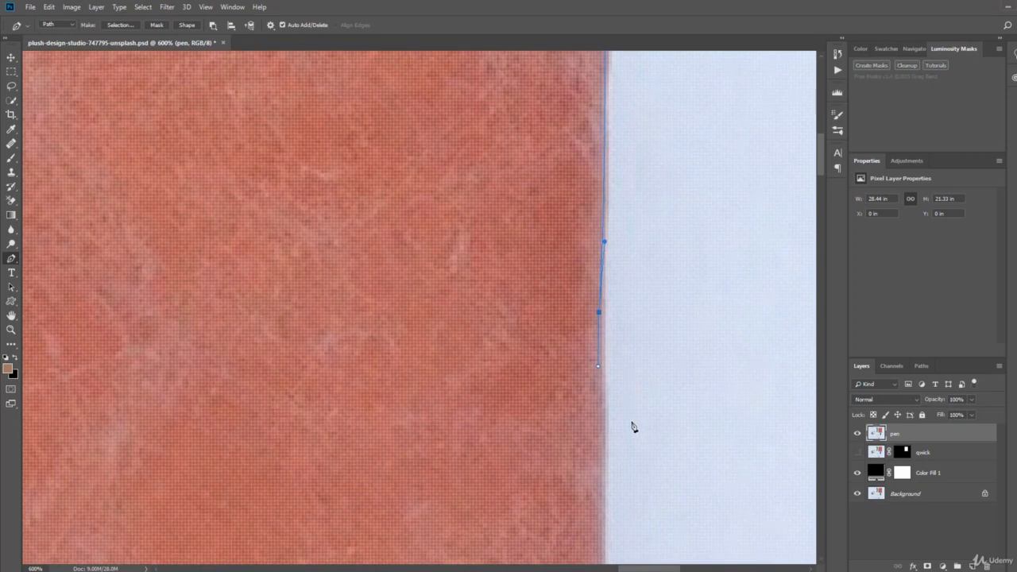
click(602, 481)
scroll(600, 509, down, 2)
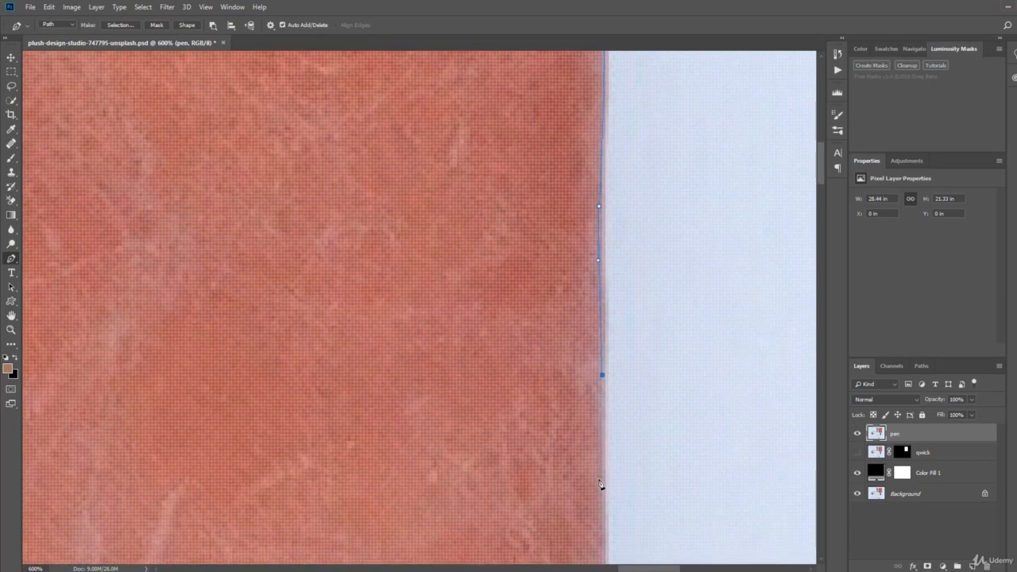
scroll(600, 484, down, 1)
drag(604, 483, 604, 503)
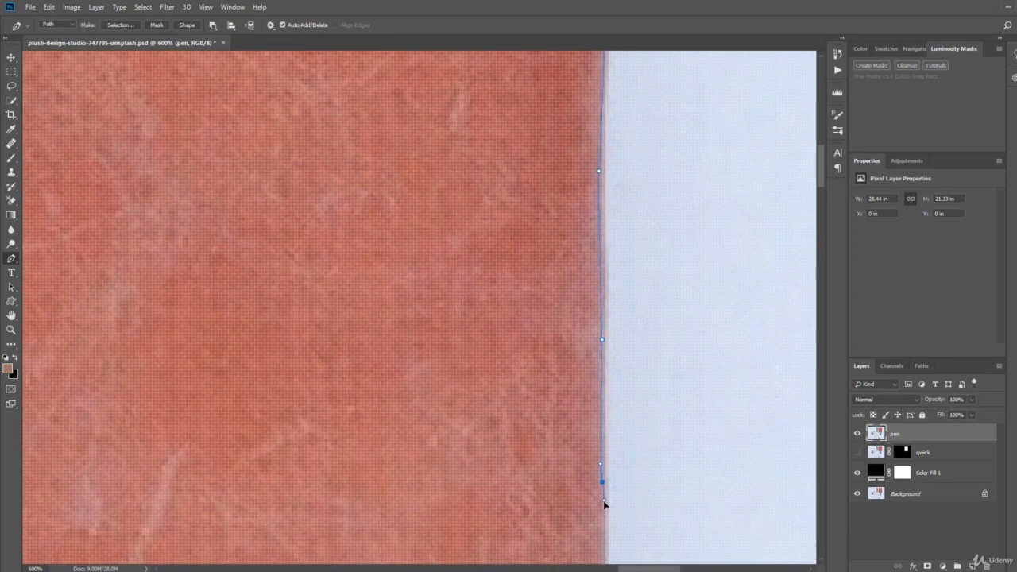
Run the path straight across the wallet's body with a few anchors and place one on its left edge
drag(393, 461, 611, 329)
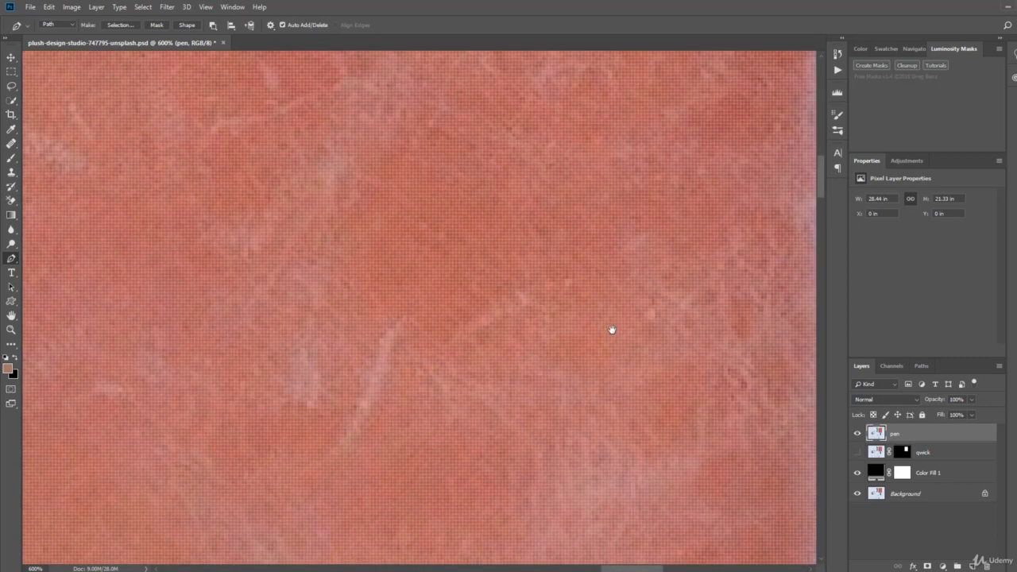
click(374, 423)
scroll(341, 397, left, 4)
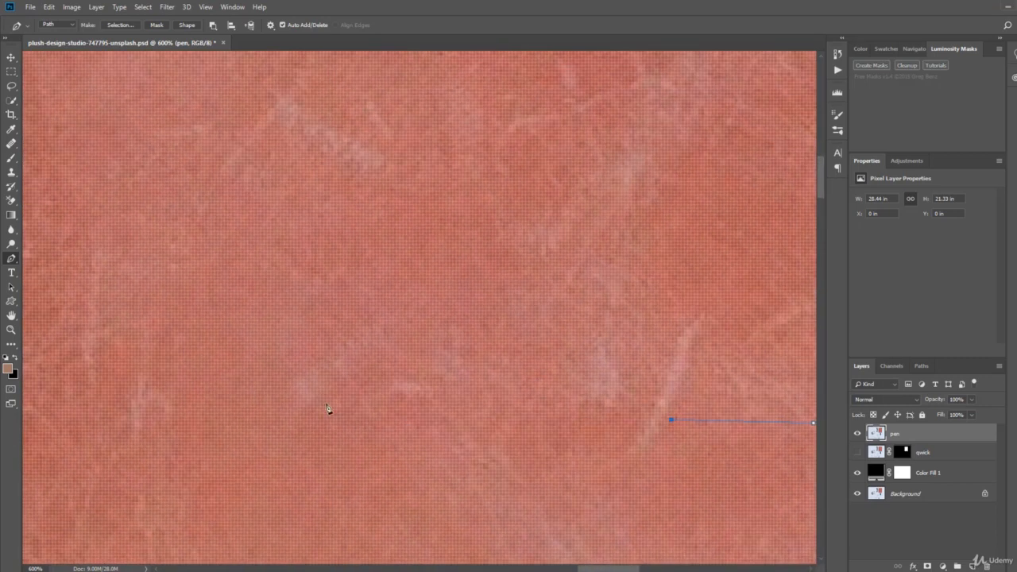
click(278, 406)
drag(236, 375, 548, 364)
drag(305, 382, 504, 386)
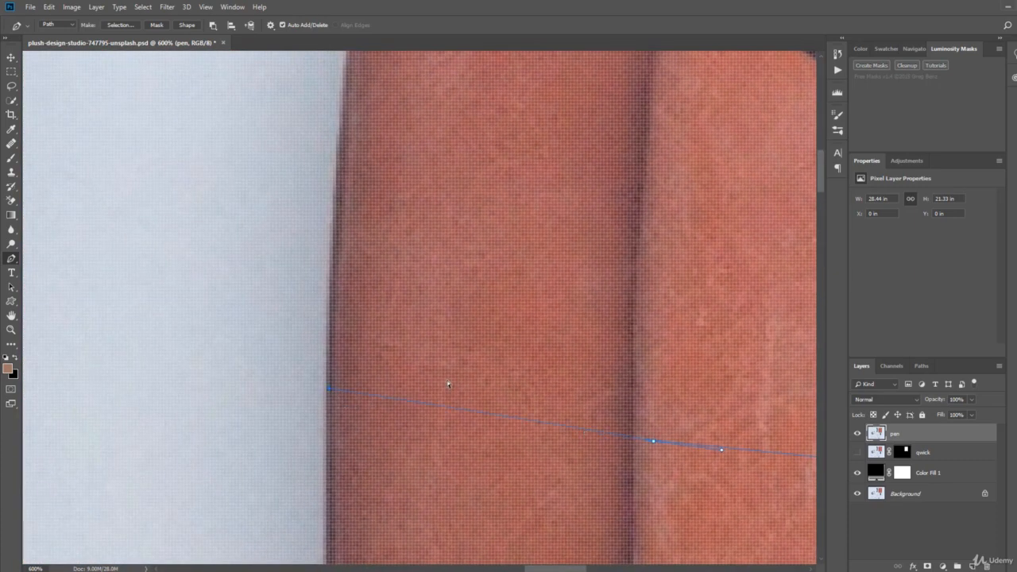
Trace the path up the wallet's left edge with anchors that follow the slight bend below the rounded upper-left corner
key(ctrl+minus)
scroll(457, 401, up, 5)
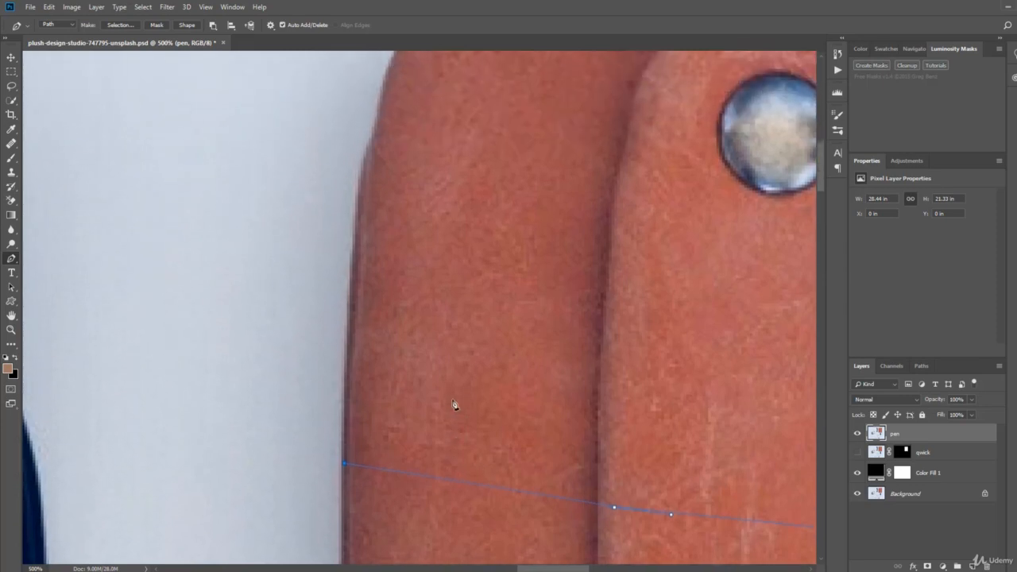
scroll(397, 295, down, 1)
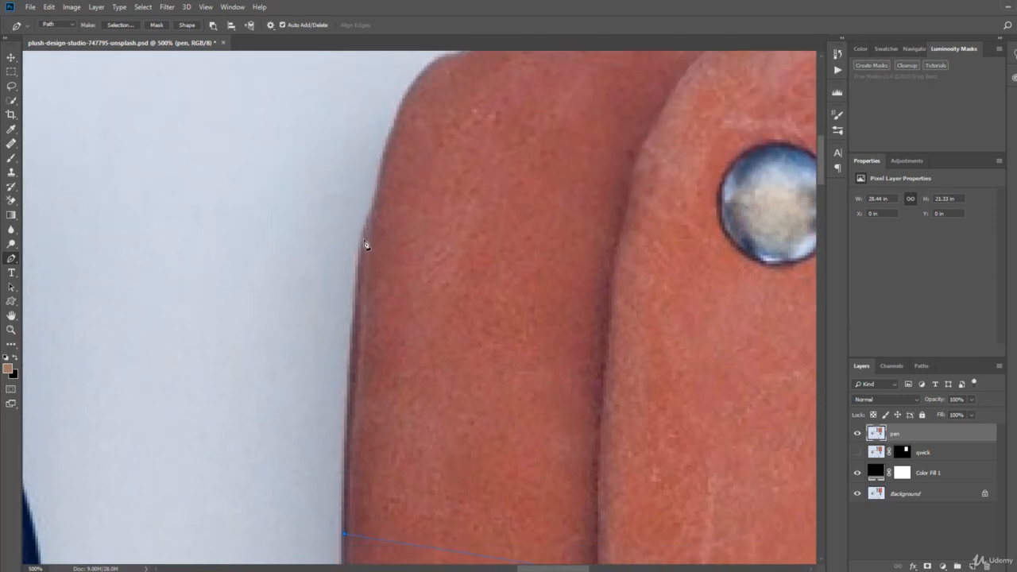
click(371, 216)
drag(362, 233, 352, 220)
click(380, 167)
scroll(467, 255, up, 3)
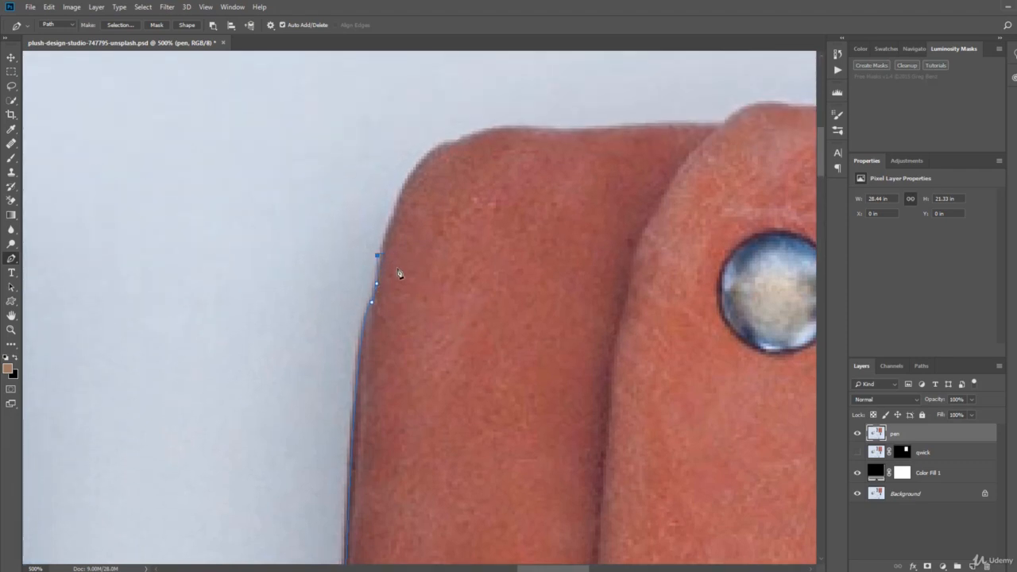
scroll(399, 273, up, 3)
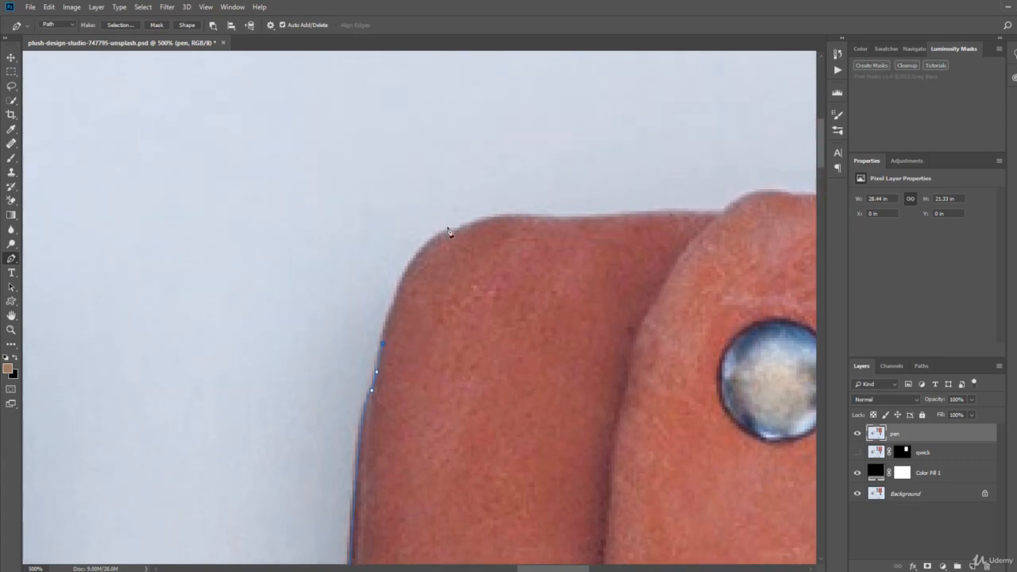
Continue the path around the rounded upper-left corner and along the back panel's top edge to the front flap
drag(450, 228, 473, 232)
drag(429, 236, 404, 240)
drag(473, 233, 465, 233)
click(515, 216)
drag(623, 217, 653, 216)
click(722, 213)
Curve the path over the front flap's corner and close it at the starting anchor on the top edge
drag(731, 230, 506, 267)
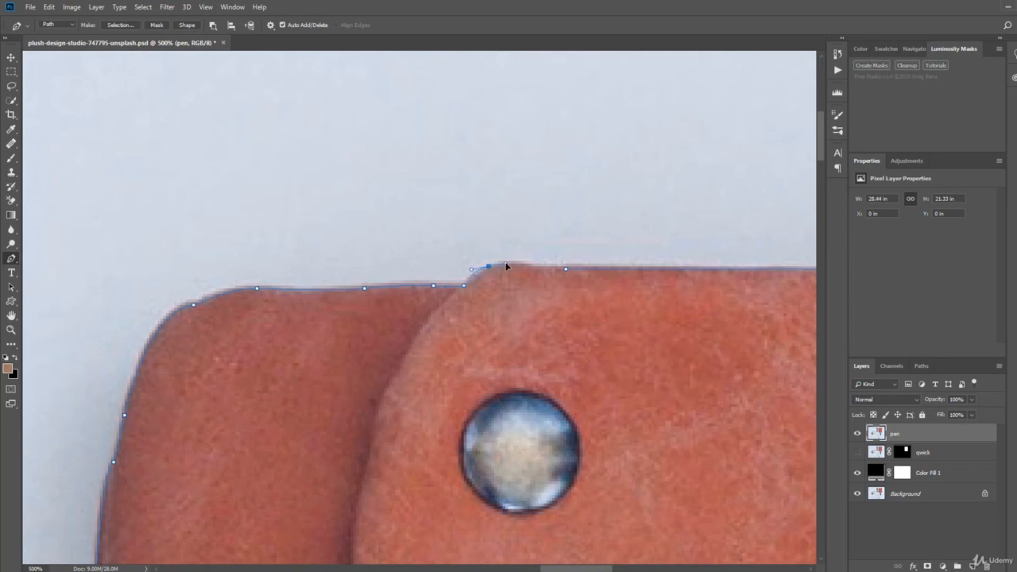
key(Right)
key(Right)
key(Right)
key(Right)
click(556, 271)
click(566, 271)
key(ctrl+minus)
key(ctrl+minus)
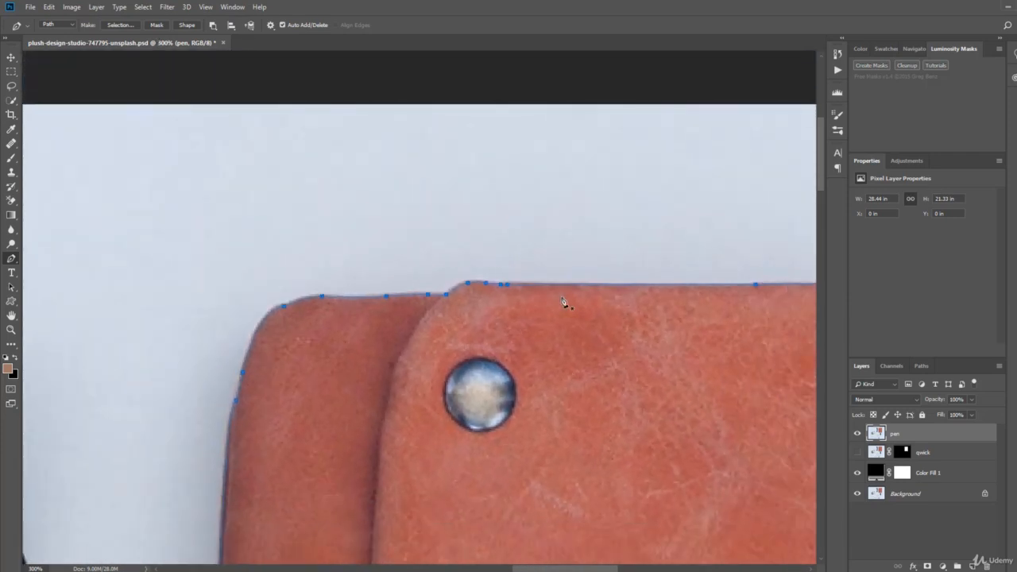
Convert the closed wallet path into a new anti-aliased selection with a feather radius of 0.5 pixels
scroll(562, 302, down, 3)
right_click(580, 347)
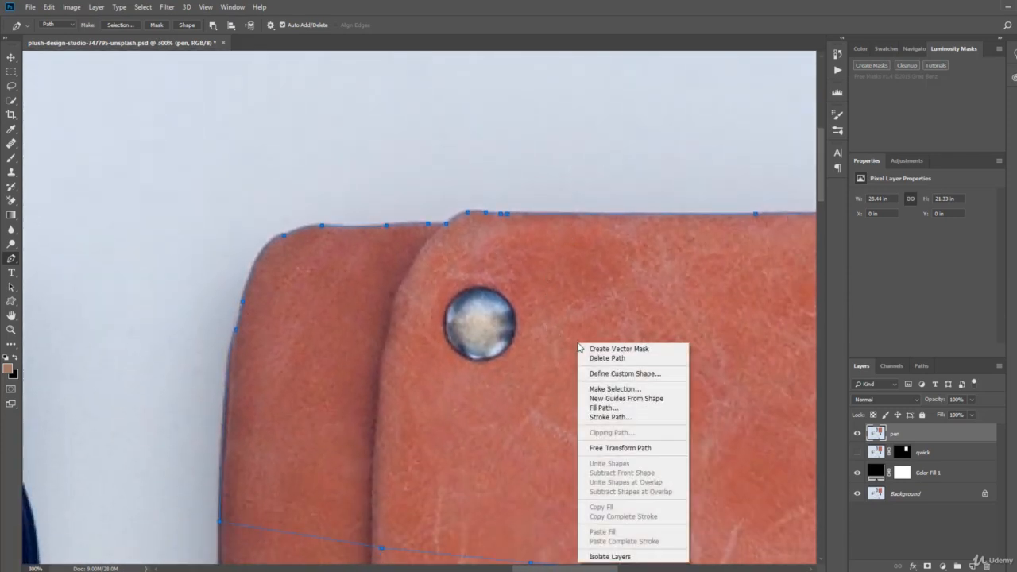
click(613, 390)
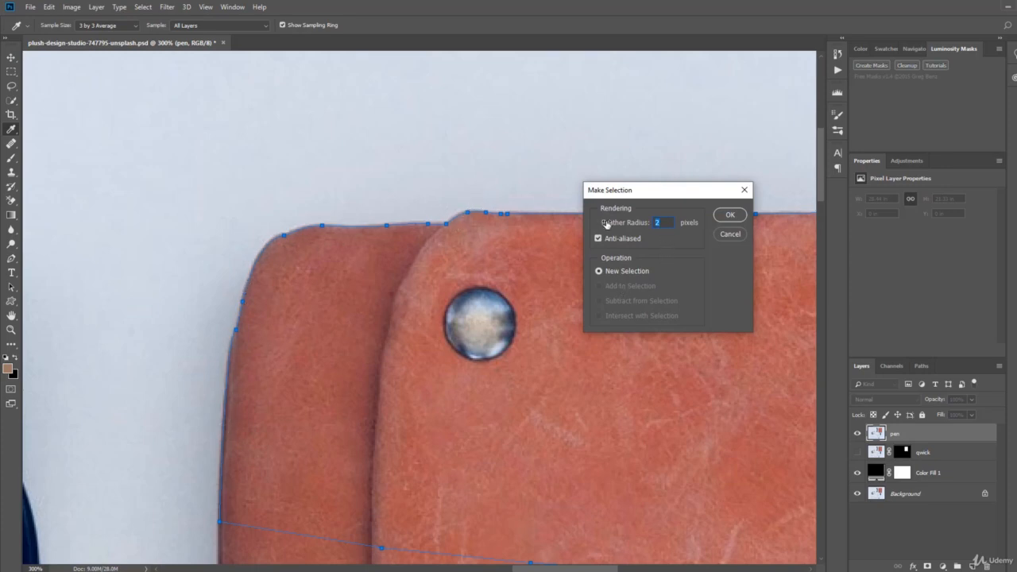
text(0.5)
click(730, 215)
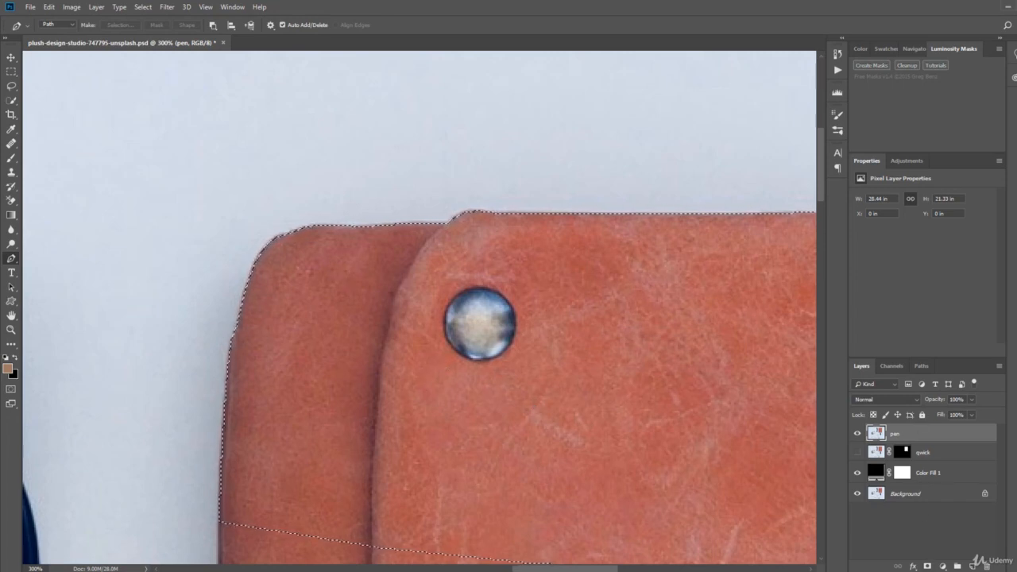
Add a layer mask to the pen layer from the selection, invert it to isolate the wallet, and inspect the cut-out's edges
click(927, 566)
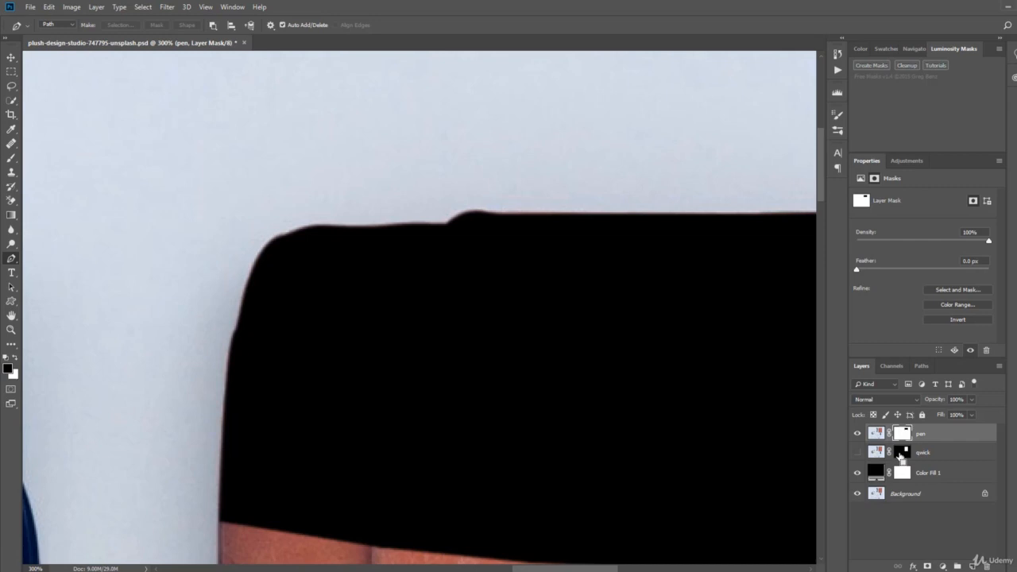
key(ctrl+i)
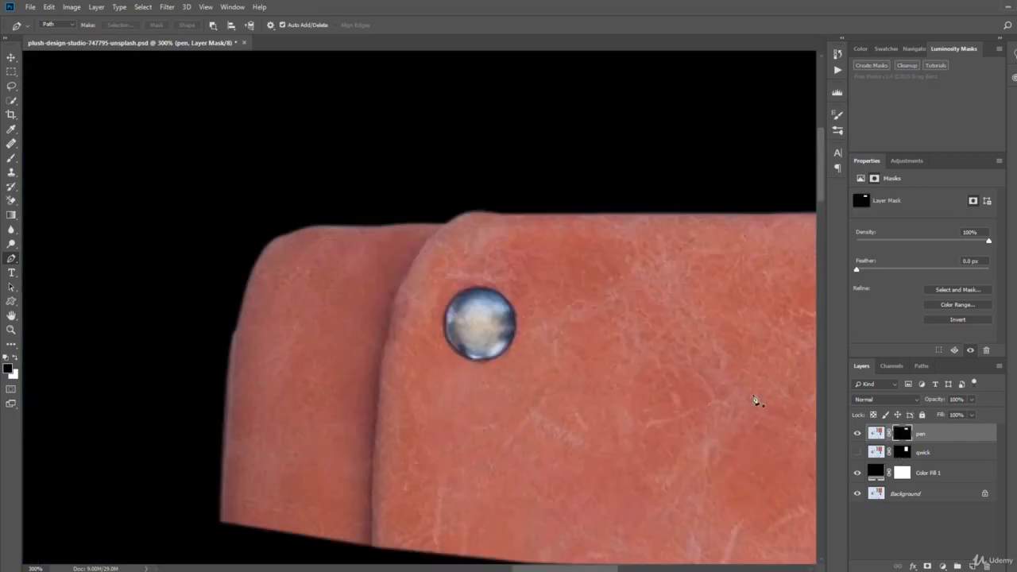
drag(656, 352, 475, 333)
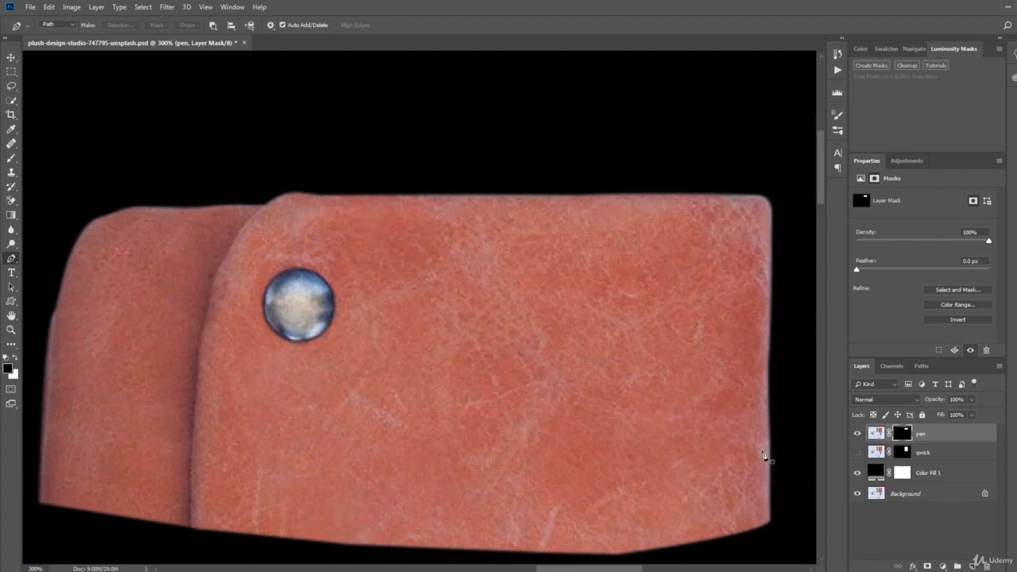
drag(303, 221, 411, 200)
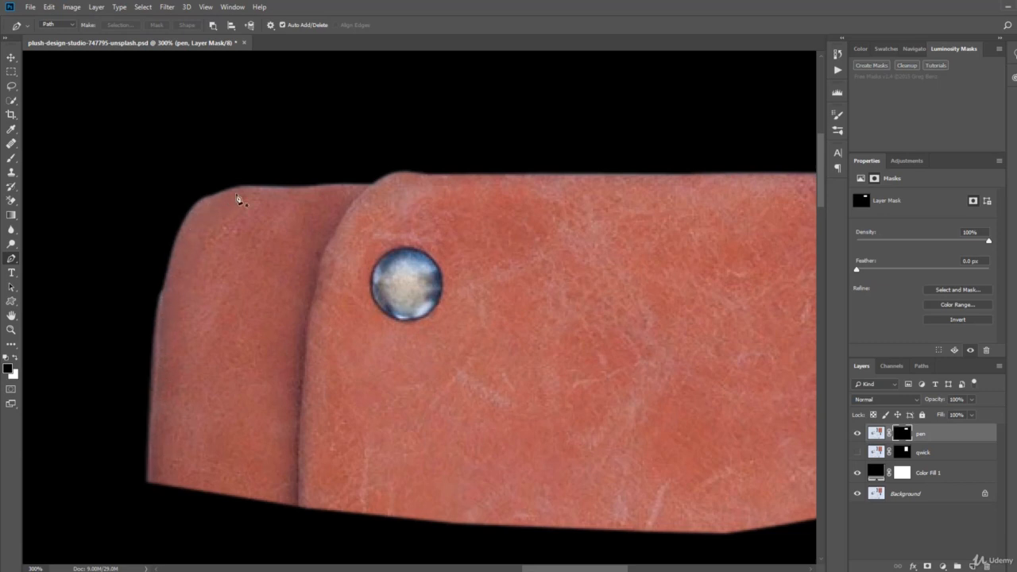
drag(555, 228, 461, 227)
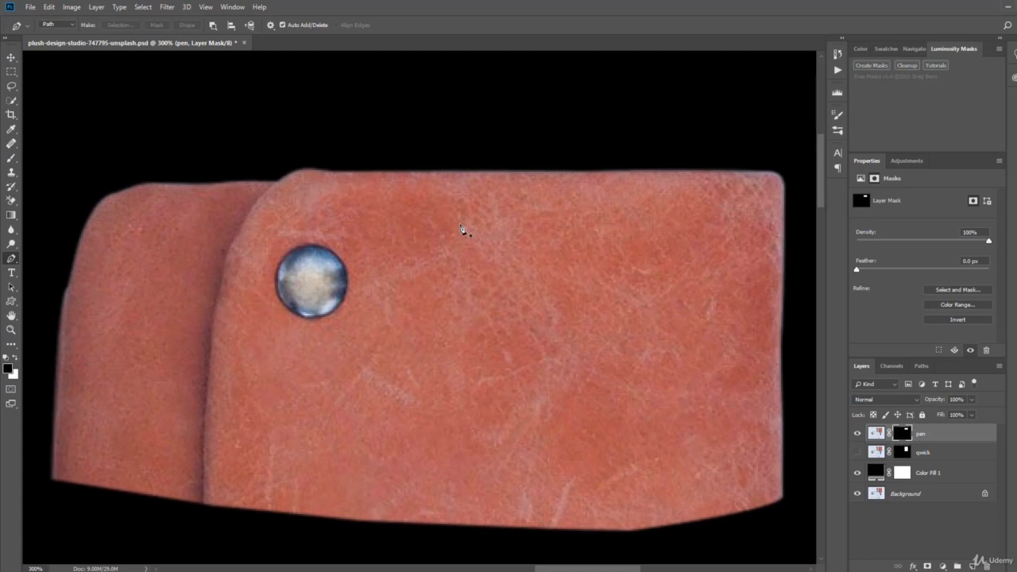